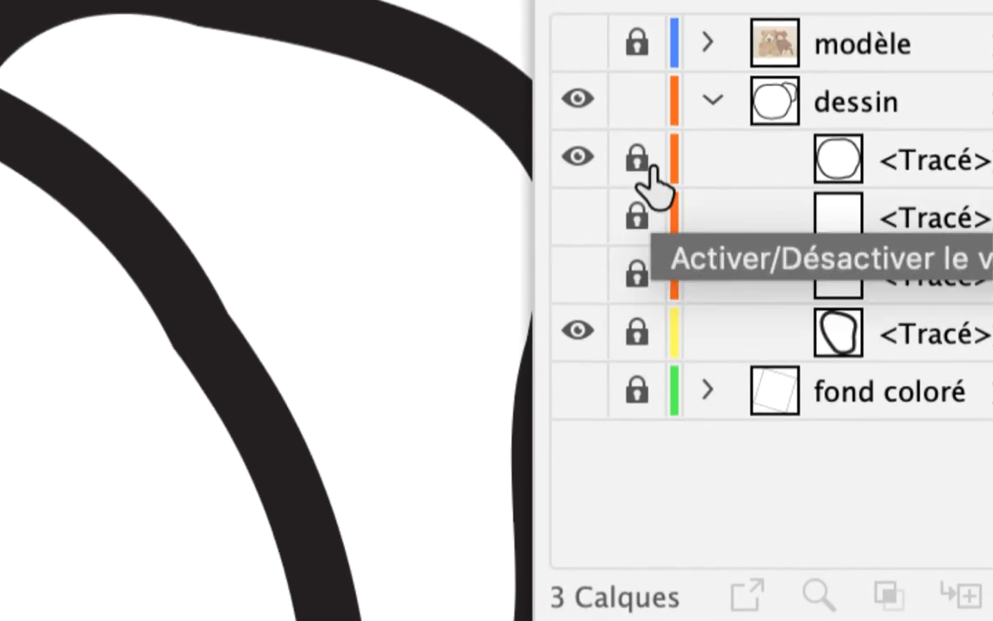
Toggle the lock and visibility of the large round path in the dessin layer to check which shape it controls
{"action": "left_click", "coordinate": [638, 138]}
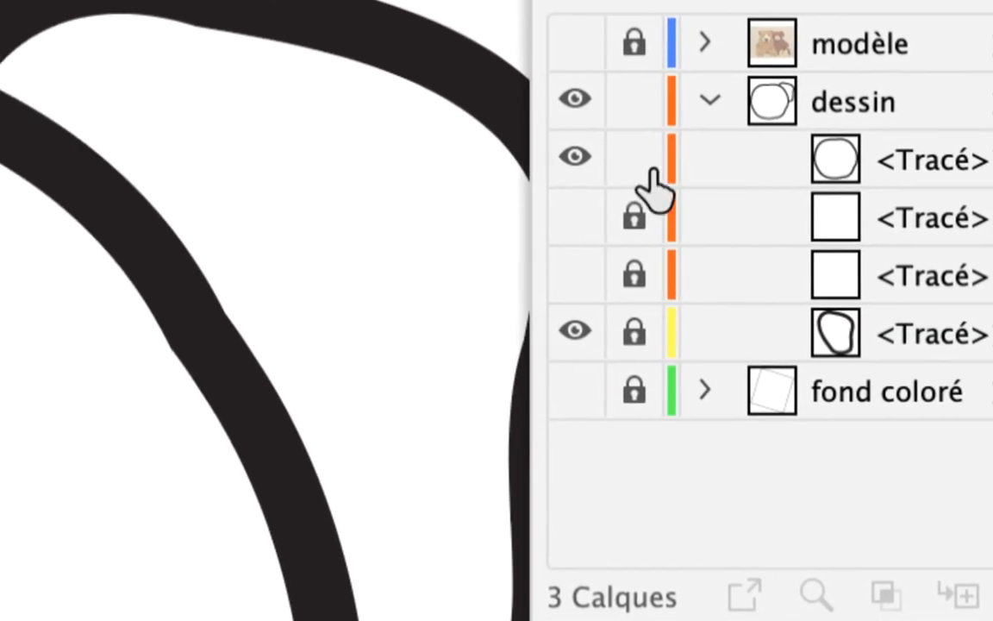
{"action": "left_click", "coordinate": [479, 155]}
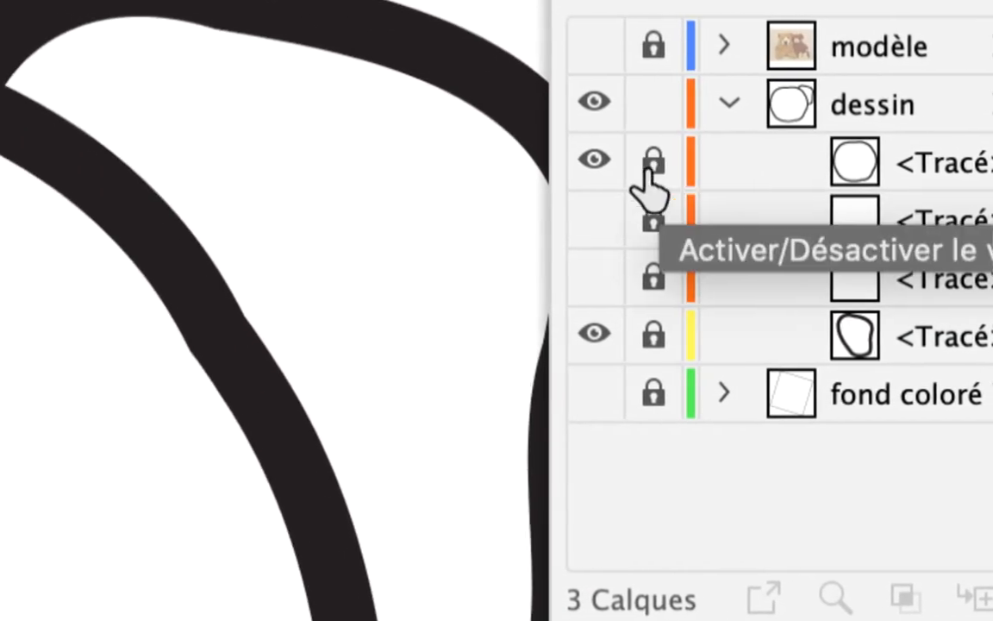
{"action": "left_click", "coordinate": [584, 162]}
{"action": "left_click", "coordinate": [583, 162]}
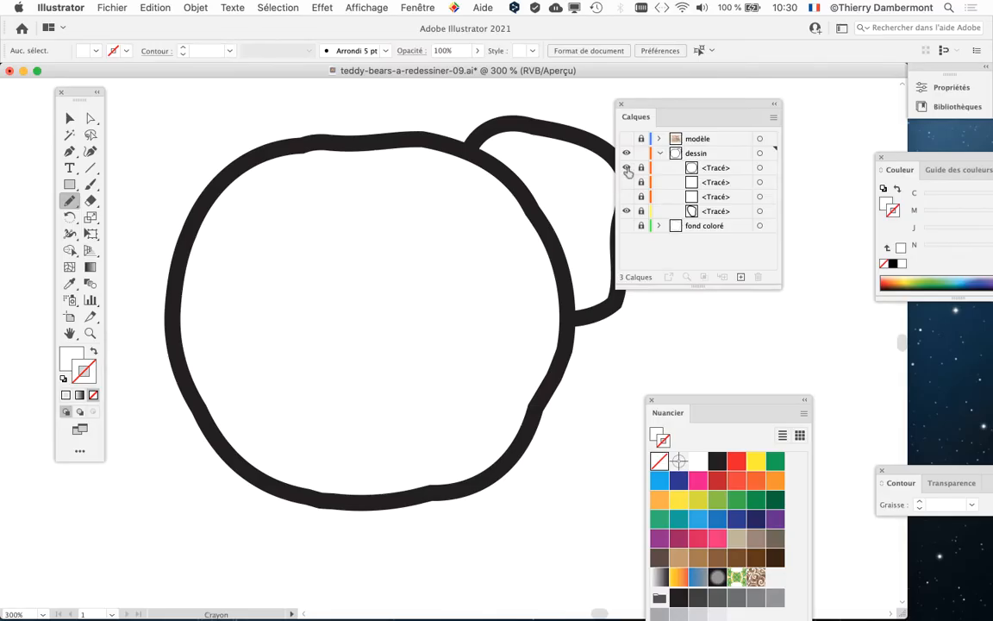
{"action": "left_click", "coordinate": [626, 168]}
{"action": "left_click", "coordinate": [627, 168]}
{"action": "left_click", "coordinate": [627, 168]}
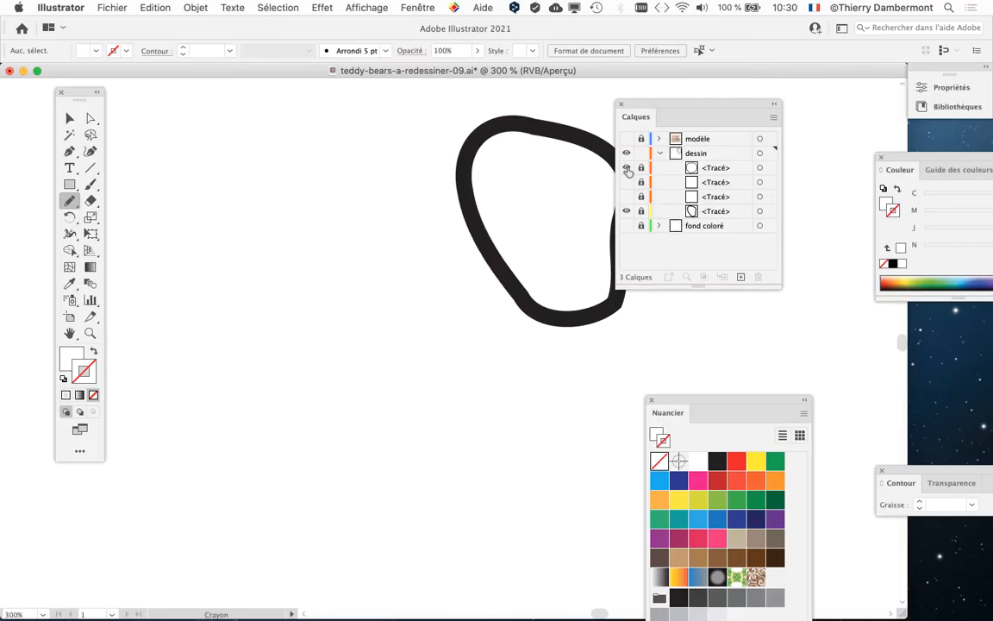
{"action": "left_click", "coordinate": [626, 168]}
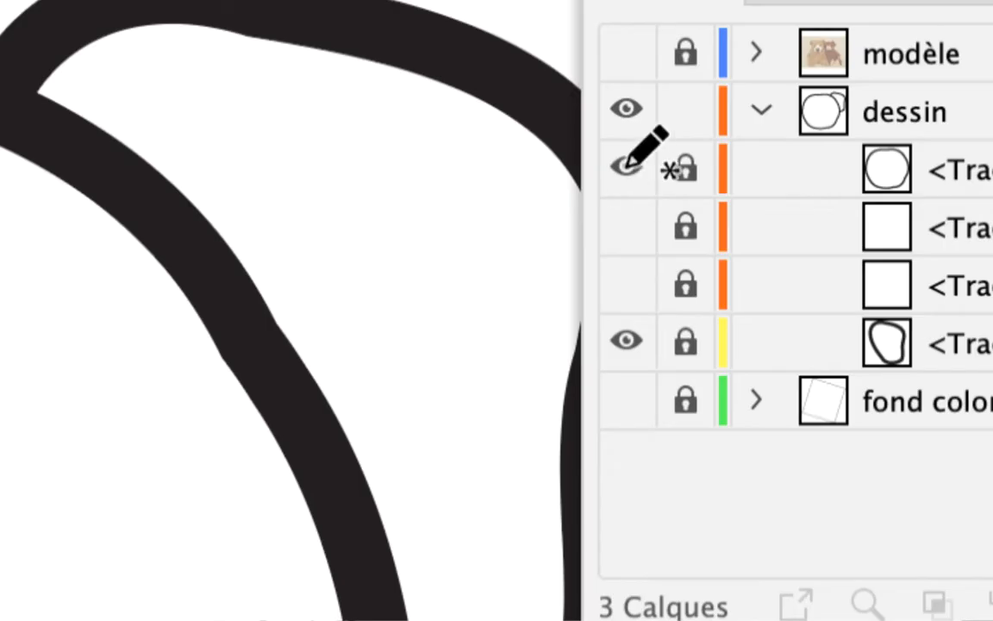
{"action": "left_click", "coordinate": [627, 168]}
{"action": "left_click", "coordinate": [627, 168]}
Unlock the large round path at the head of the dessin layer
{"action": "left_click", "coordinate": [685, 169]}
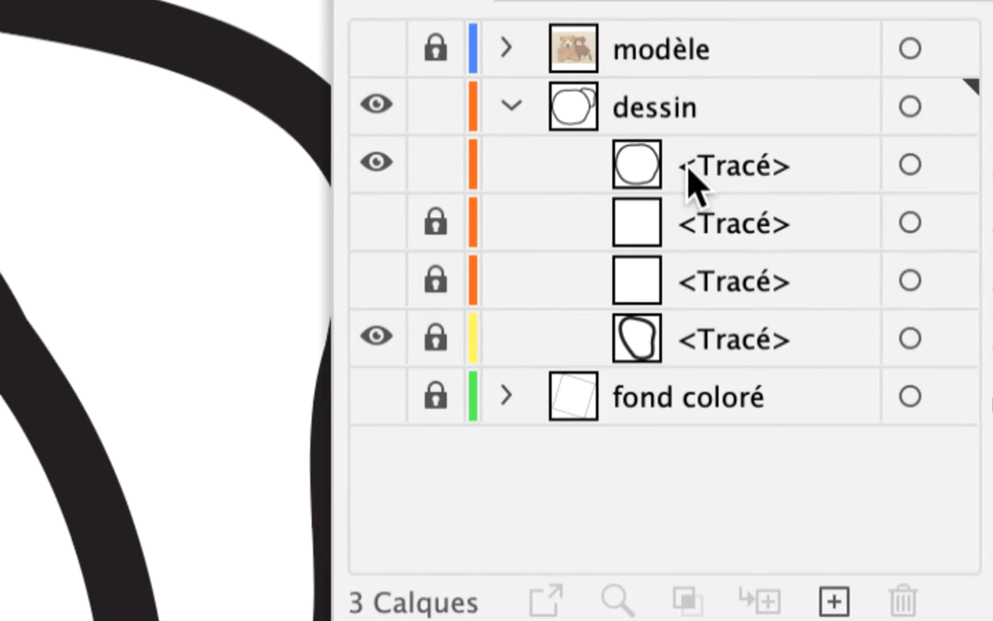
{"action": "left_click", "coordinate": [889, 166]}
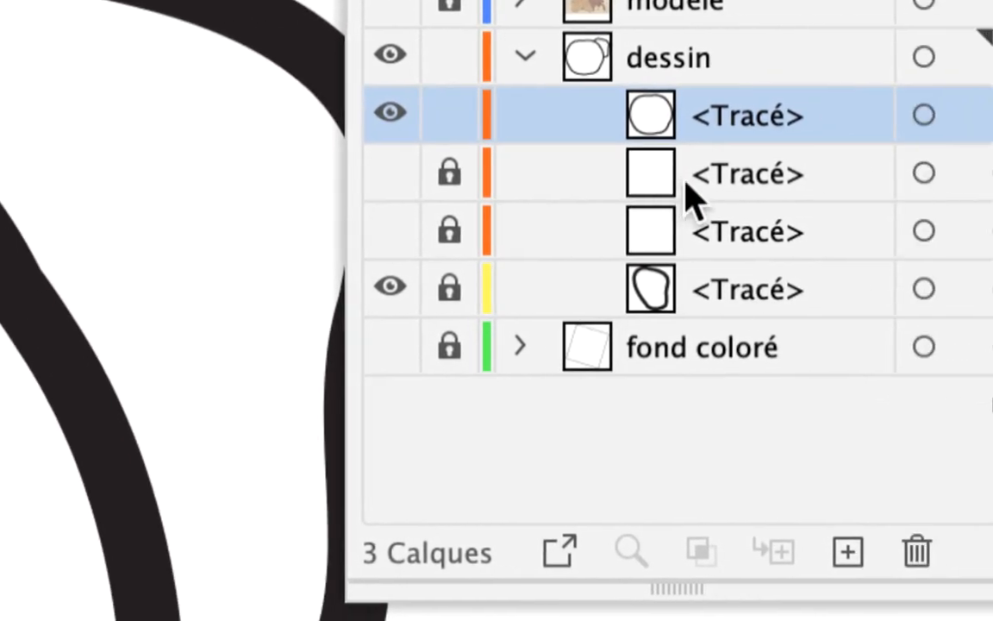
Examine the two hidden paths beneath the large round path, temporarily toggling their visibility
{"action": "left_click", "coordinate": [663, 226]}
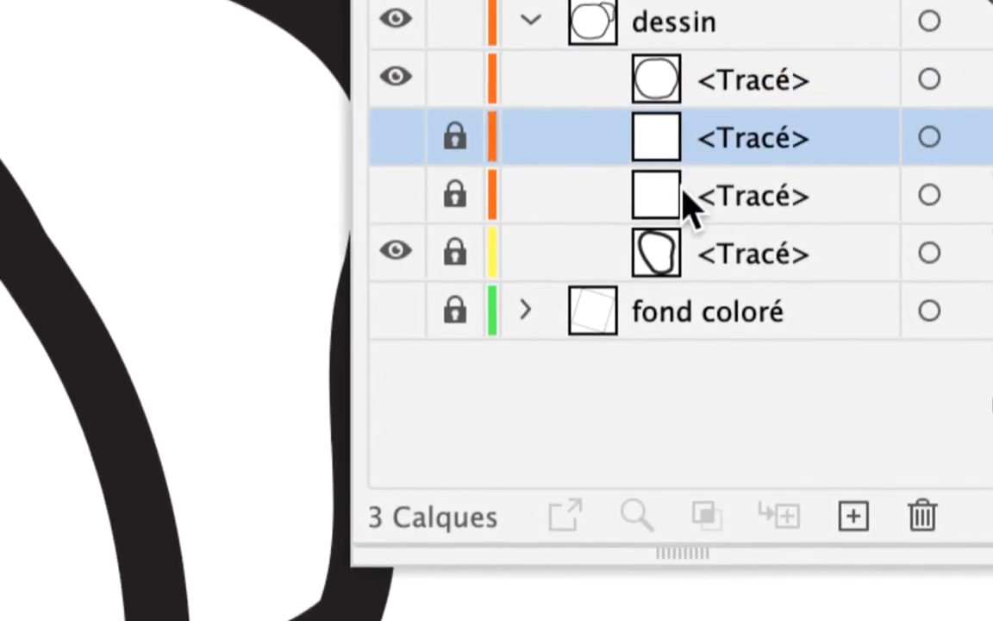
{"action": "left_click", "coordinate": [690, 200]}
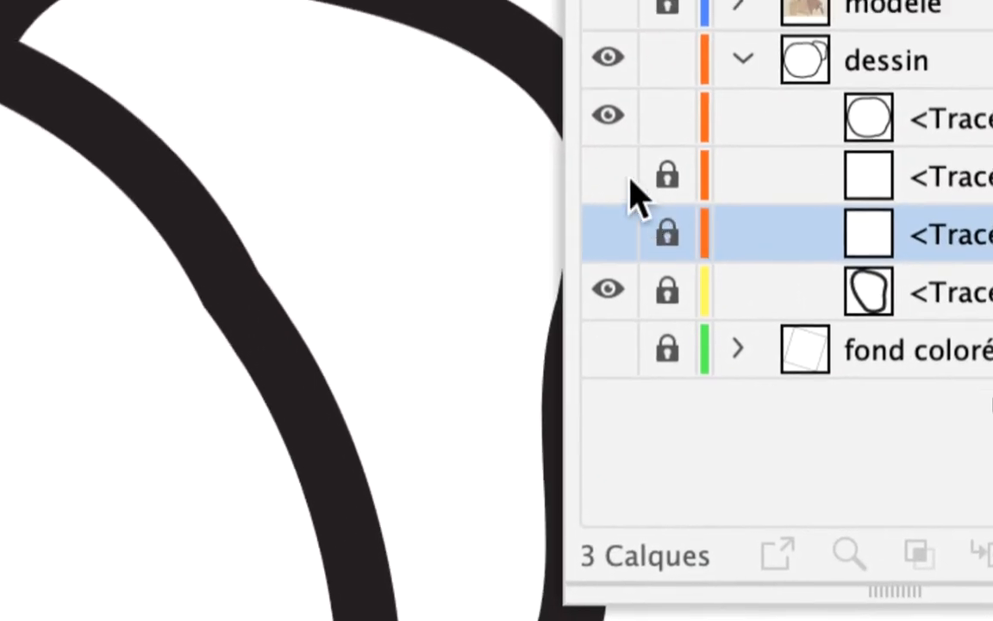
{"action": "left_click", "coordinate": [609, 176]}
{"action": "left_click", "coordinate": [608, 233]}
{"action": "left_click", "coordinate": [608, 176]}
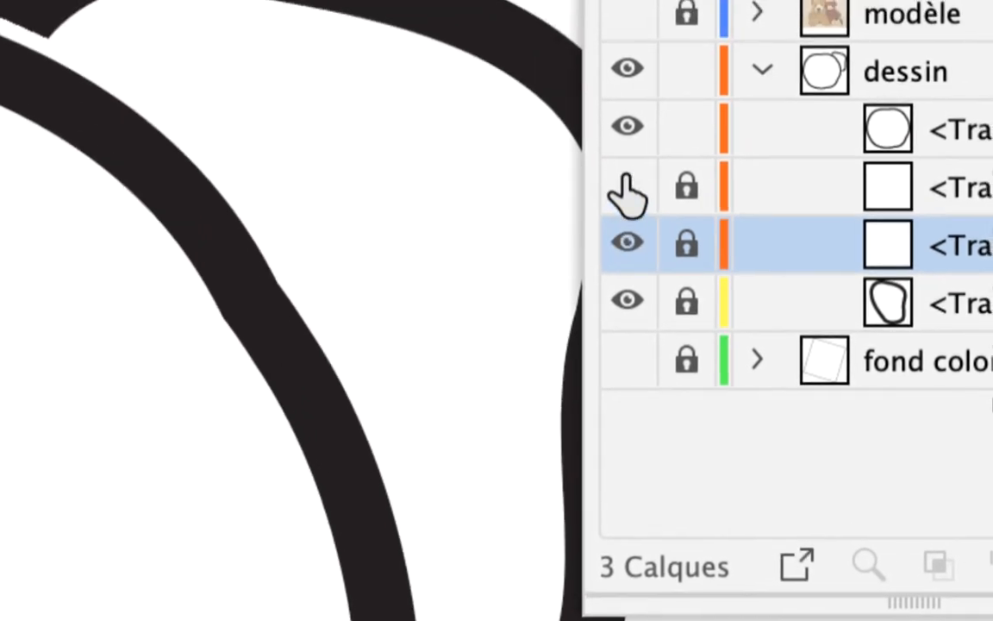
{"action": "left_click", "coordinate": [626, 242]}
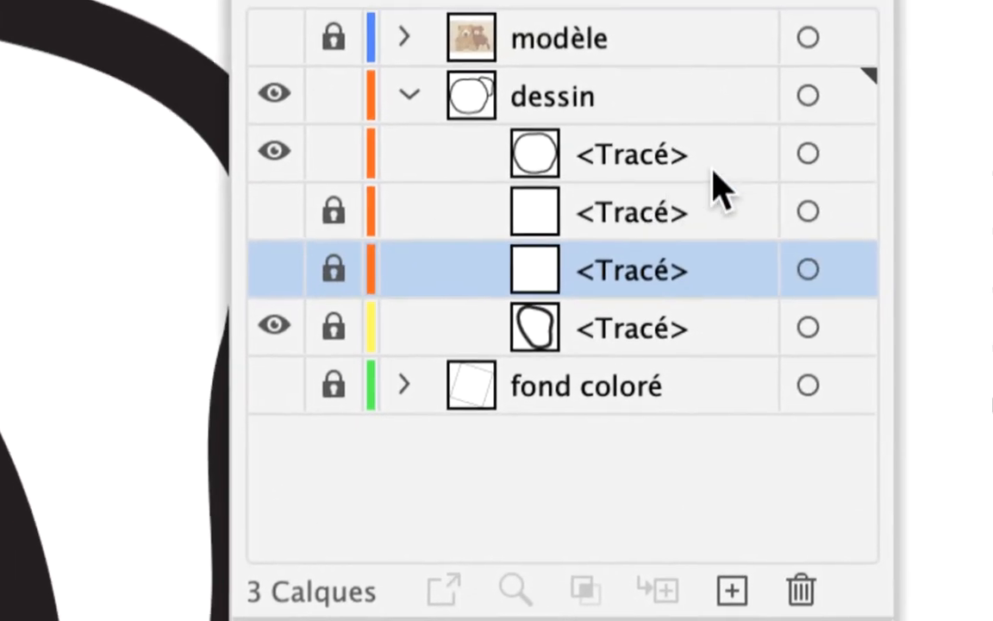
Target the large round path in the dessin layer and move the Calques and Nuancier panels clear of the drawing
{"action": "left_click", "coordinate": [987, 96]}
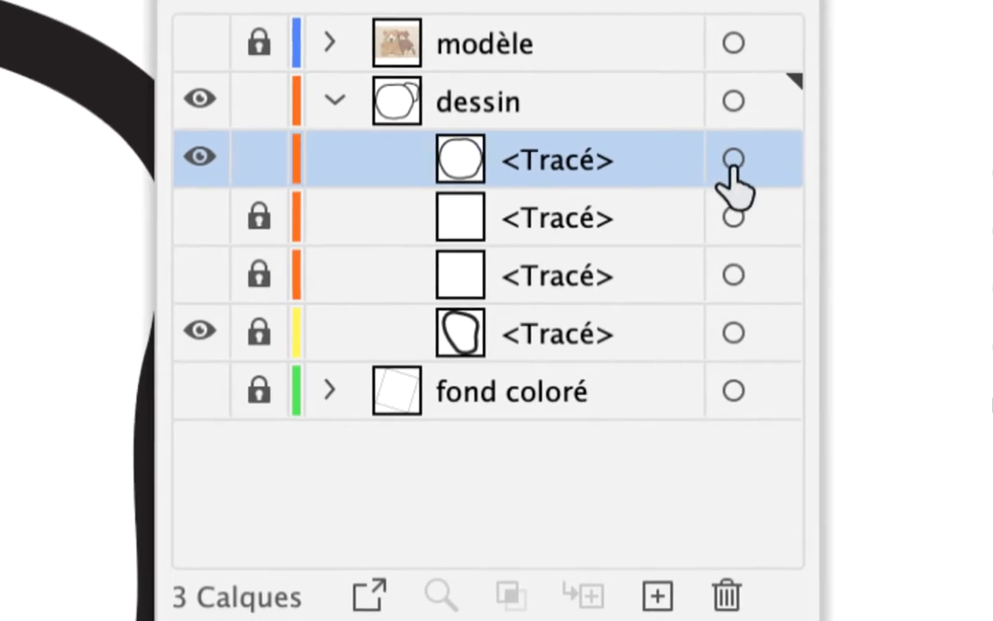
{"action": "left_click", "coordinate": [799, 165]}
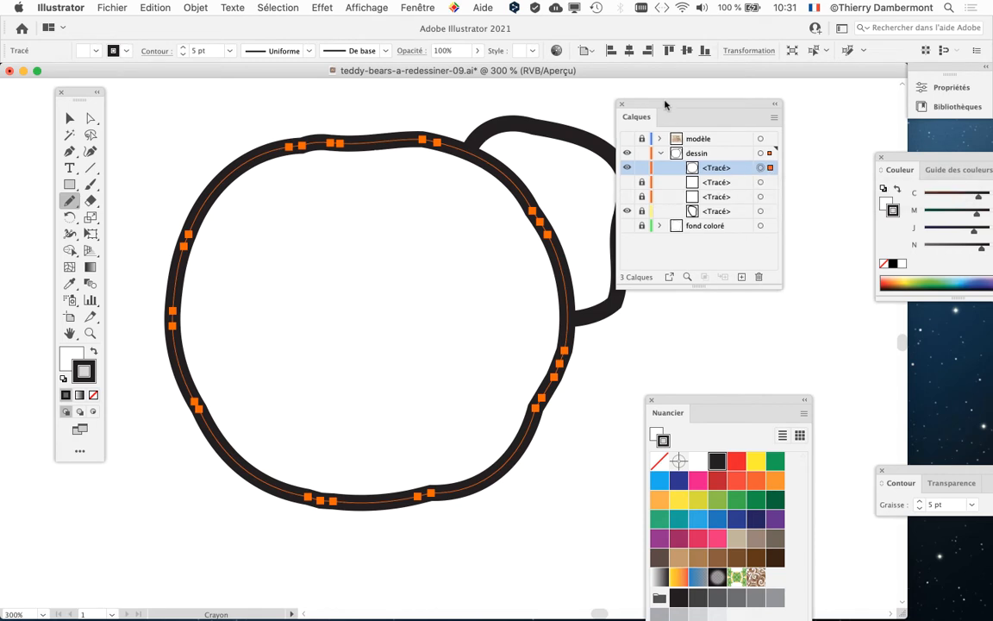
{"action": "left_click_drag", "start_coordinate": [663, 103], "coordinate": [755, 95]}
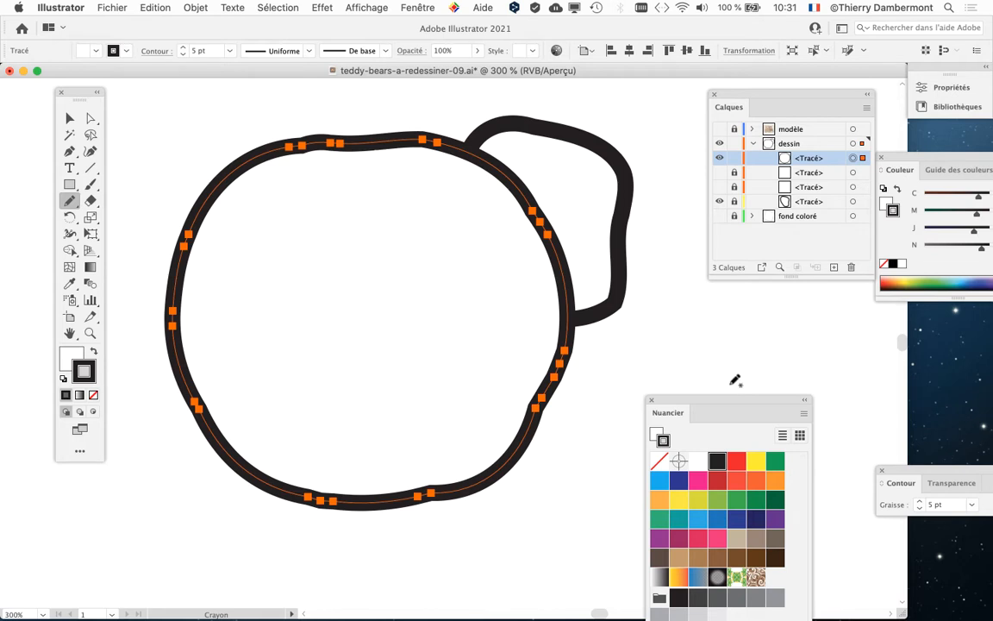
{"action": "mouse_move", "coordinate": [753, 93]}
{"action": "left_mouse_down"}
{"action": "mouse_move", "coordinate": [465, 208]}
{"action": "mouse_move", "coordinate": [143, 427]}
{"action": "left_mouse_up"}
{"action": "left_click_drag", "start_coordinate": [649, 414], "coordinate": [851, 398]}
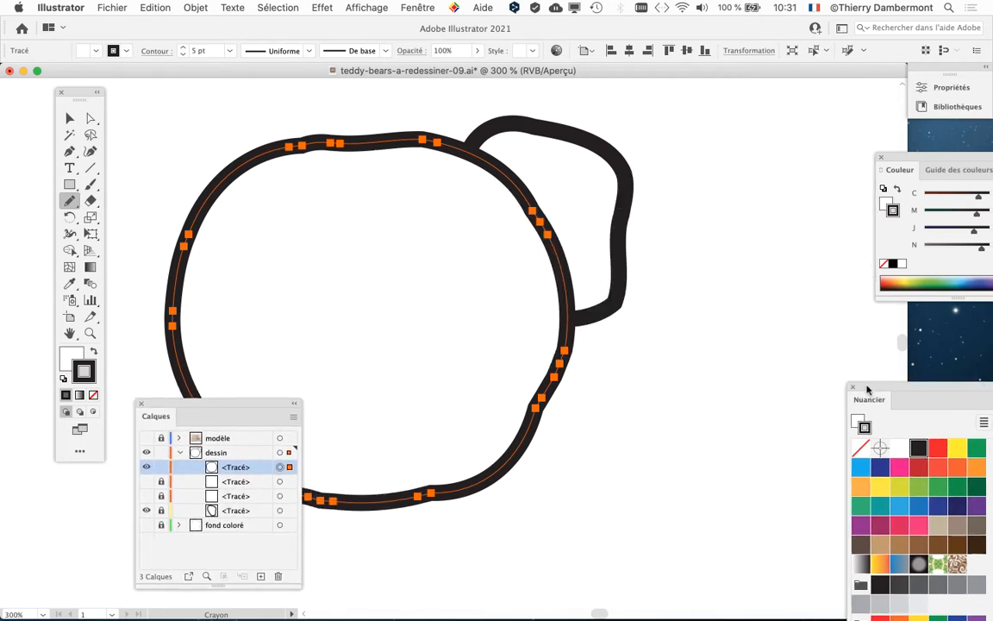
Display the Aspect panel as a separate floating panel and place it beside the round shape
{"action": "left_click", "coordinate": [420, 8]}
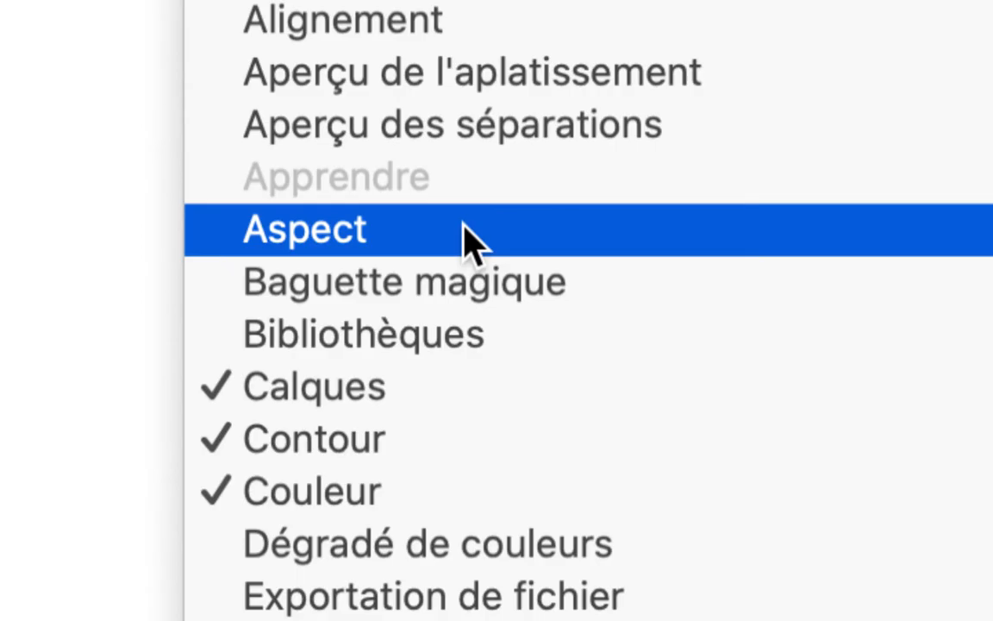
{"action": "left_click", "coordinate": [465, 229]}
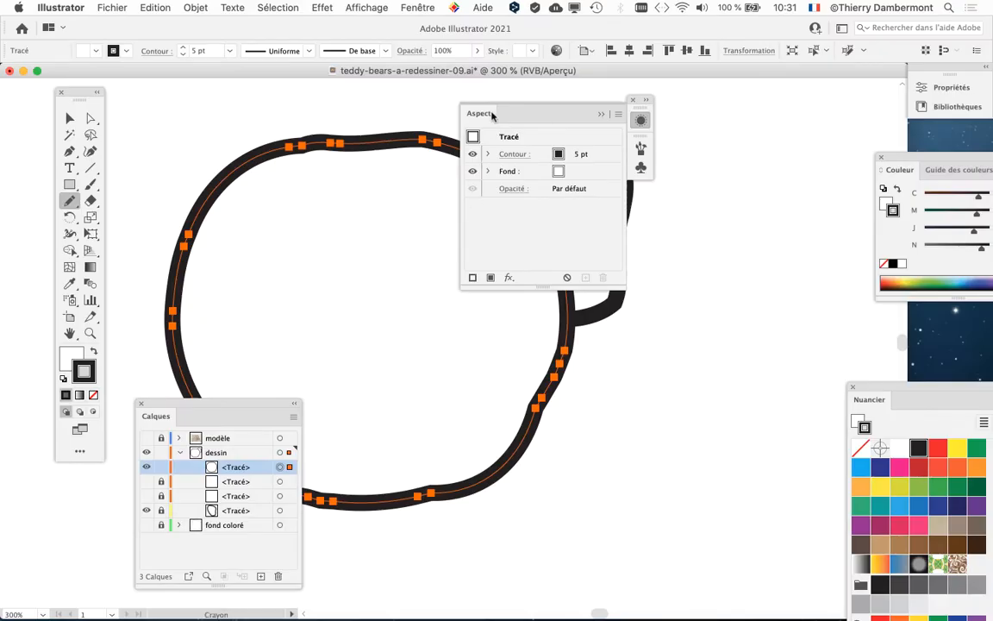
{"action": "left_click_drag", "start_coordinate": [491, 116], "coordinate": [544, 185]}
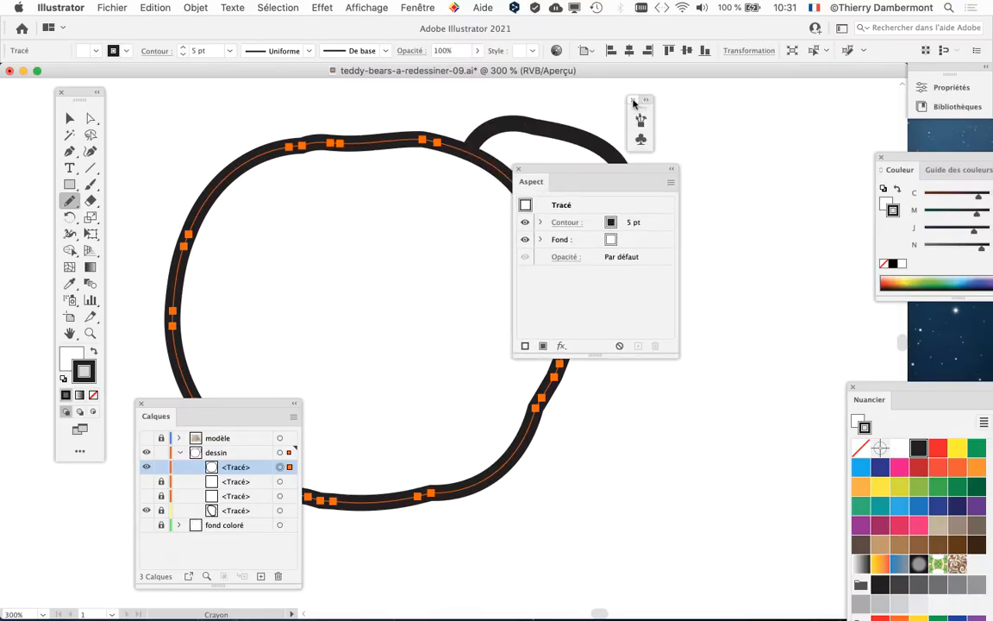
{"action": "left_click_drag", "start_coordinate": [605, 170], "coordinate": [687, 122]}
{"action": "key", "text": "super+F10"}
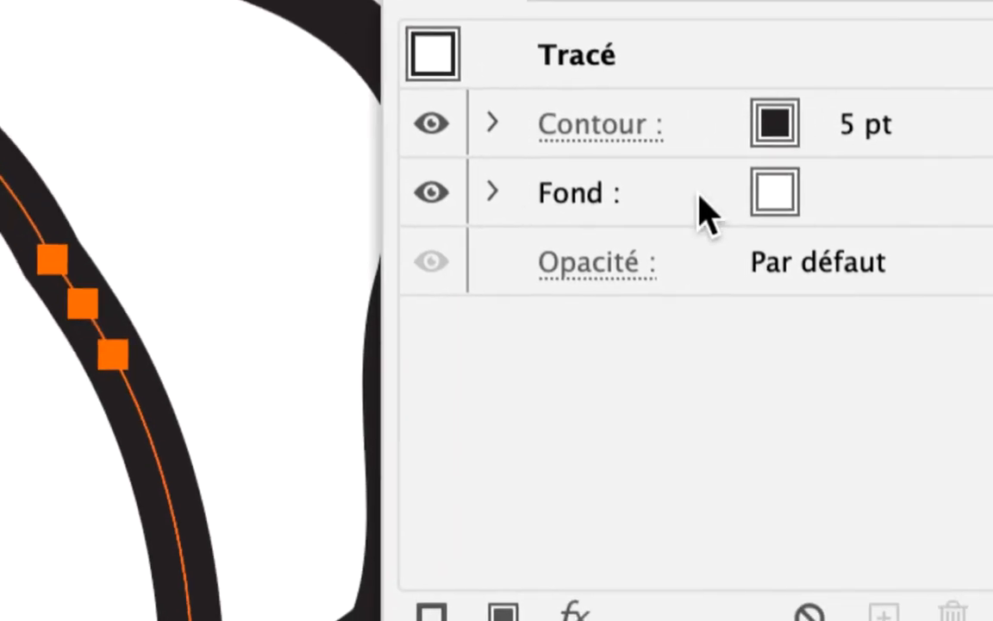
Duplicate the white fill of the large round path in its appearance attributes
{"action": "left_click", "coordinate": [518, 262]}
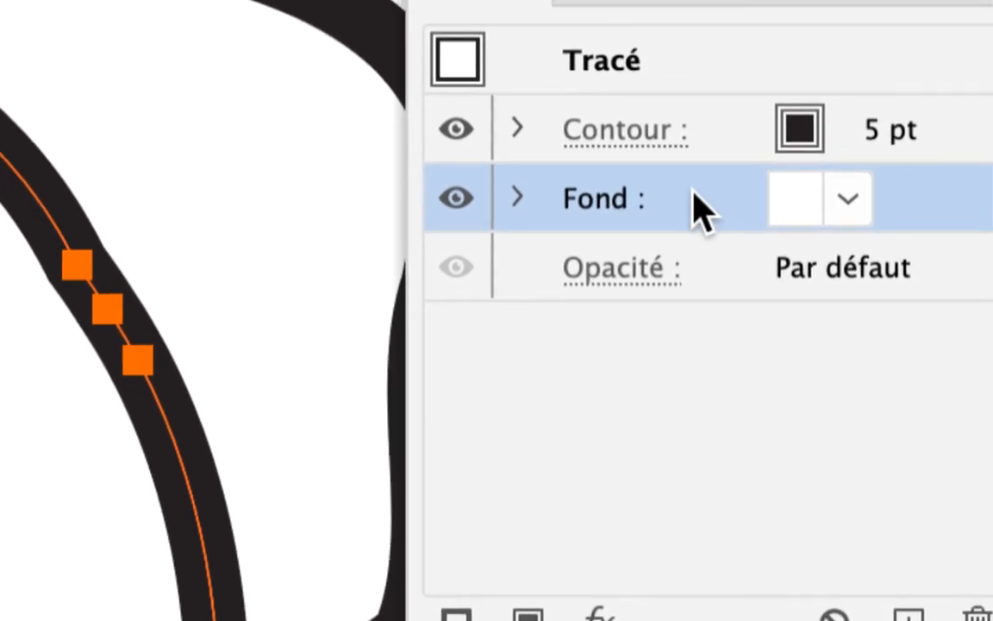
{"action": "left_click_drag", "start_coordinate": [698, 207], "coordinate": [913, 617]}
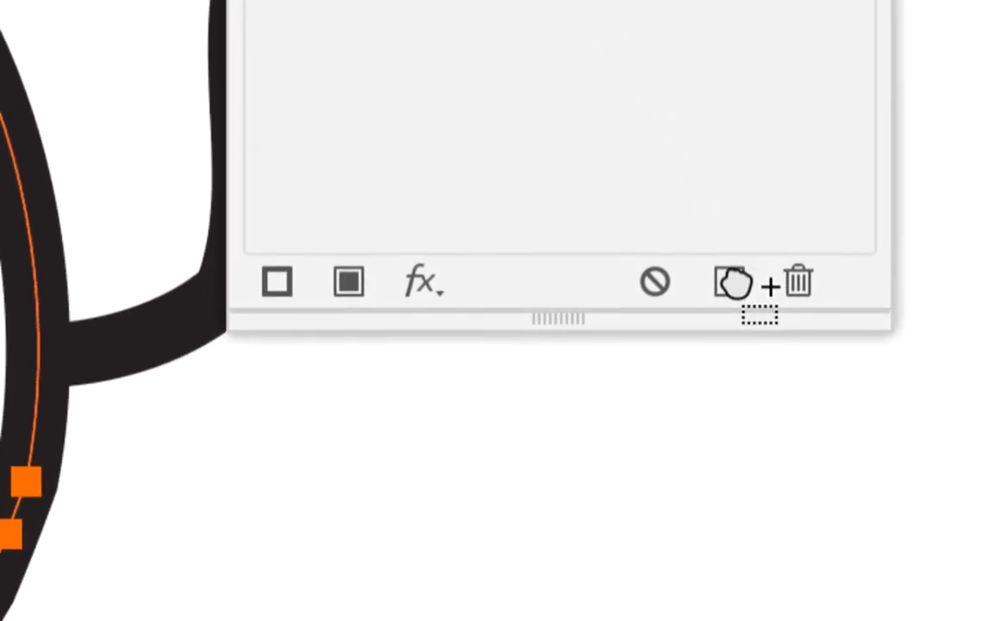
{"action": "left_click_drag", "start_coordinate": [733, 282], "coordinate": [731, 284]}
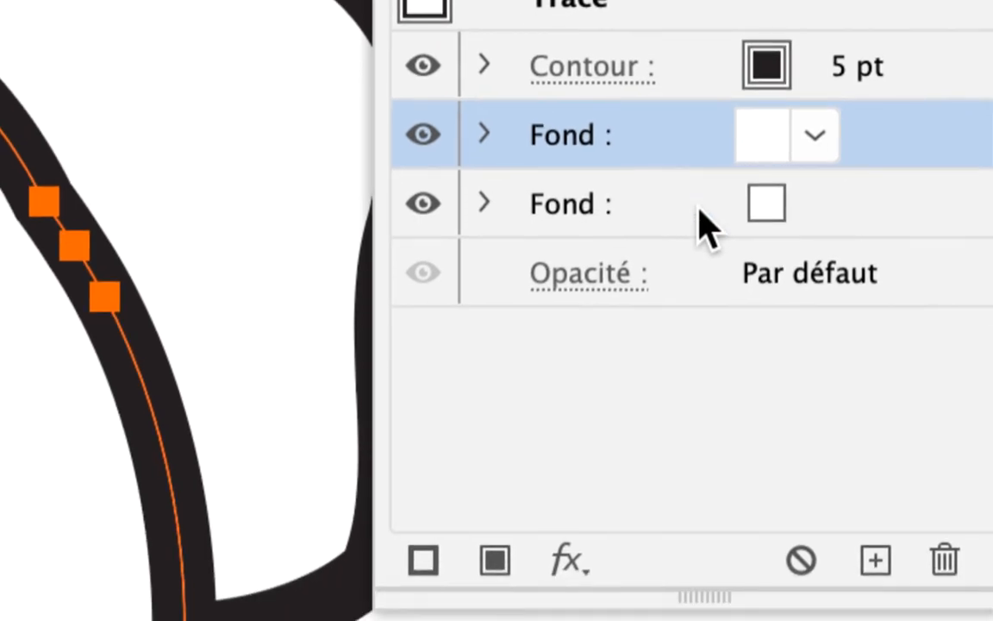
Set the upper fill of the large round path to the beige swatch C=25 M=25 J=40 N=0
{"action": "left_click", "coordinate": [700, 208]}
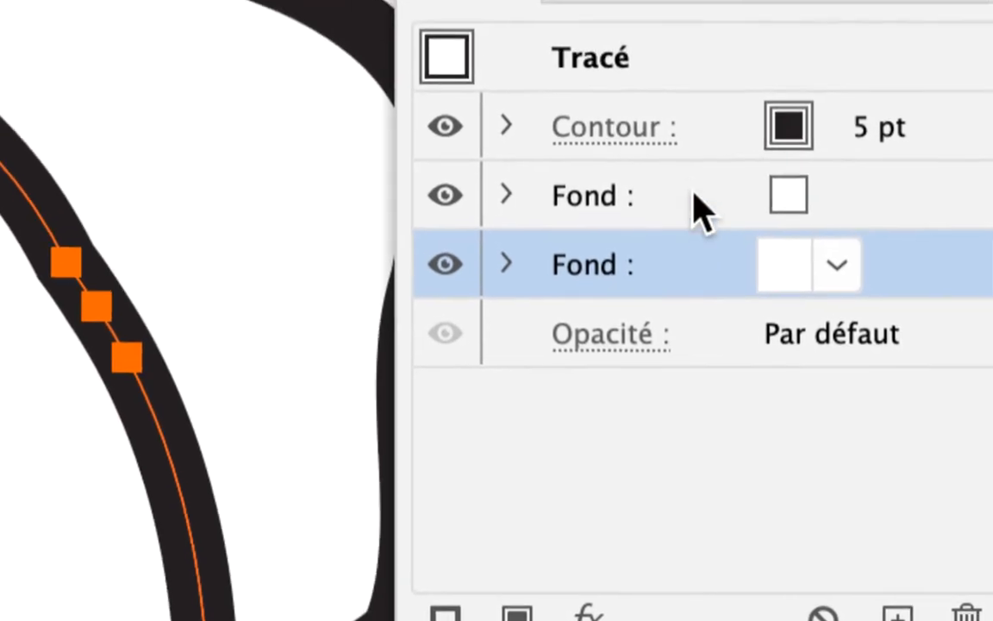
{"action": "left_click_drag", "start_coordinate": [696, 211], "coordinate": [698, 209]}
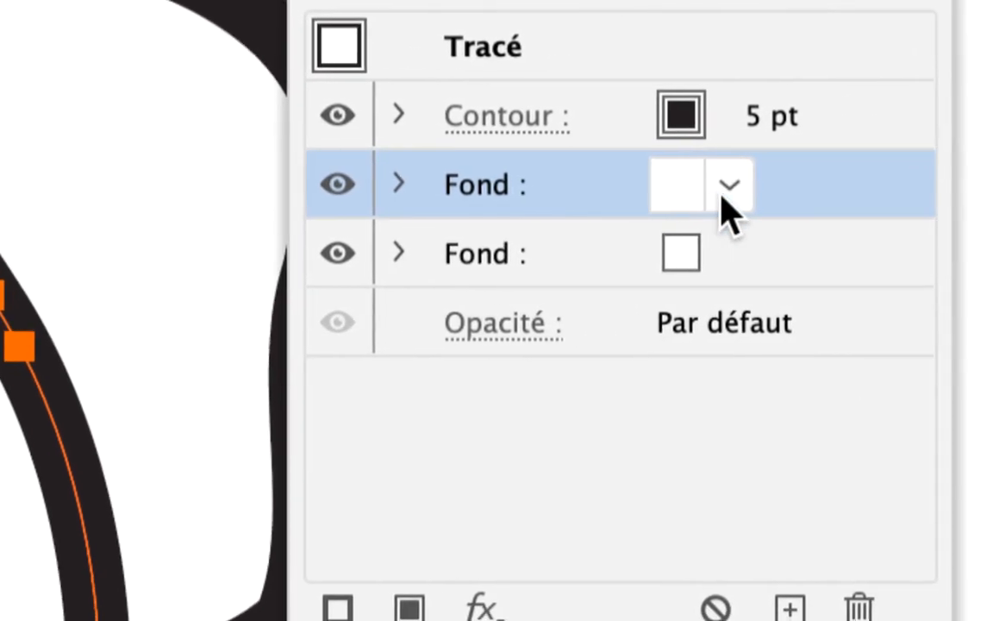
{"action": "left_click", "coordinate": [722, 197]}
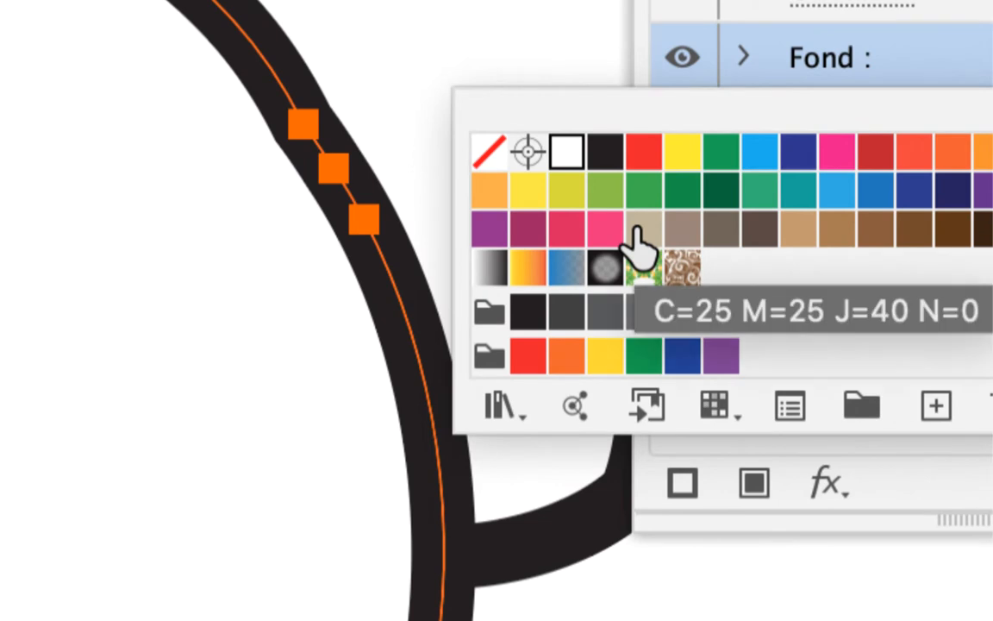
{"action": "left_click", "coordinate": [642, 229]}
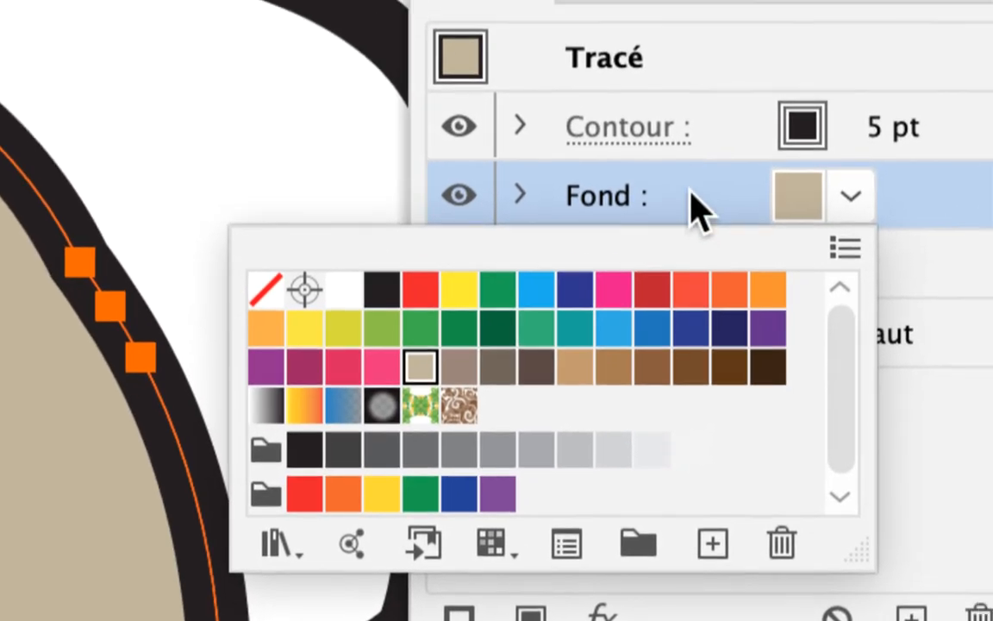
{"action": "left_click", "coordinate": [691, 192]}
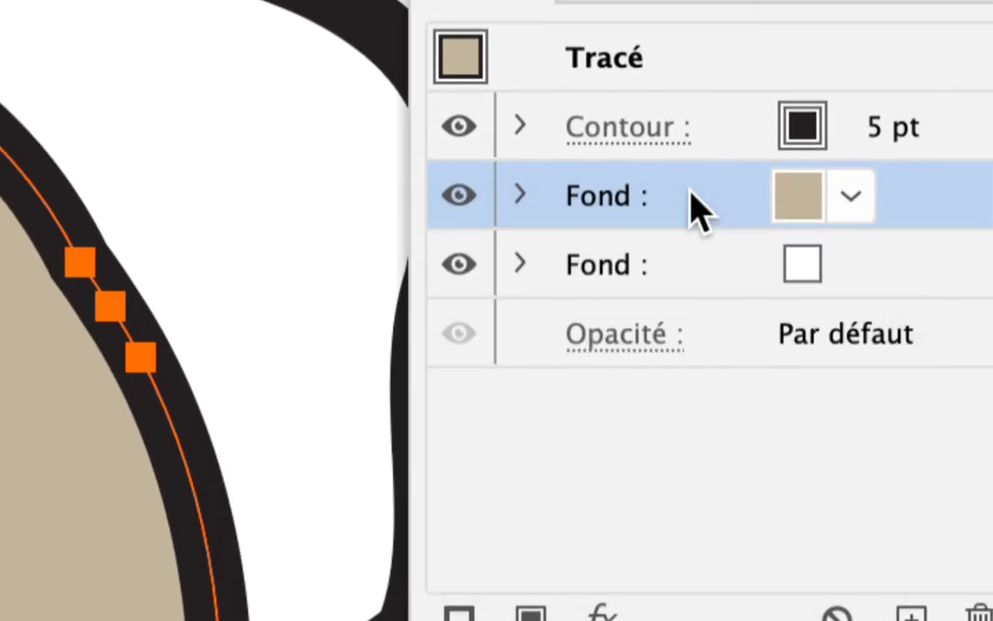
{"action": "left_click", "coordinate": [851, 196]}
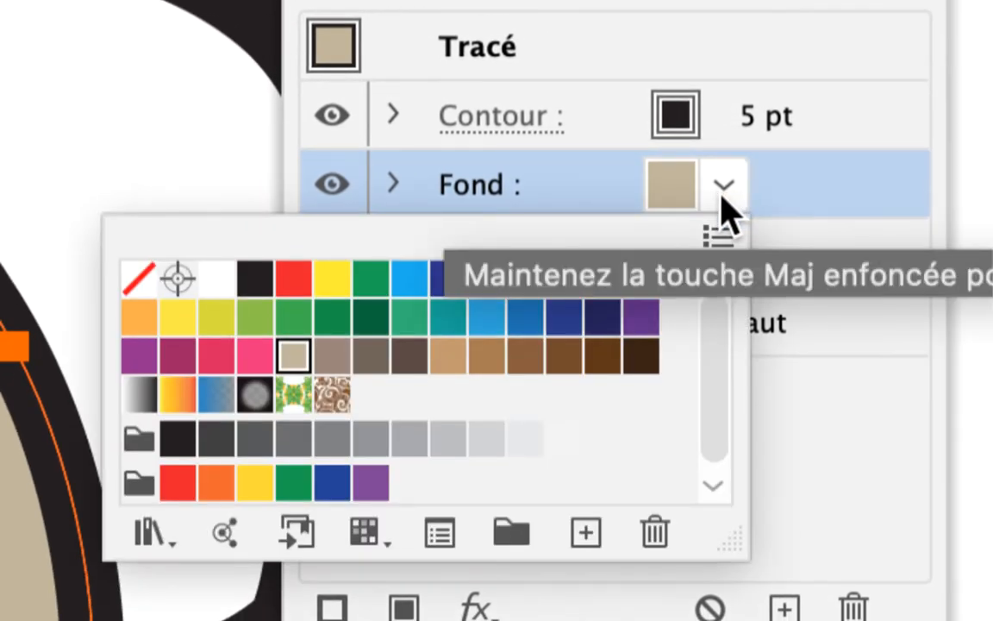
{"action": "left_click", "coordinate": [722, 195]}
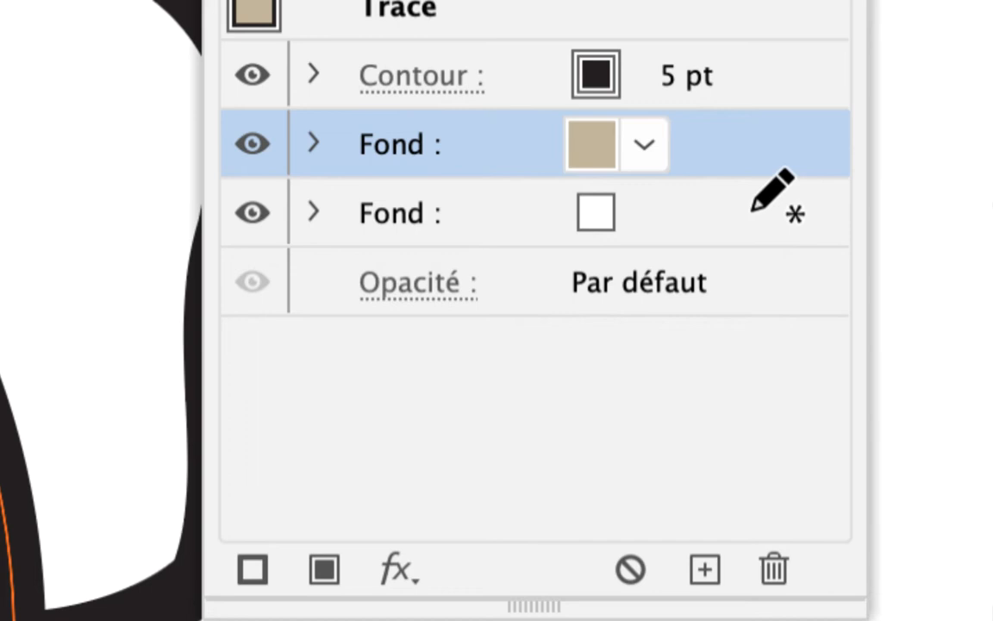
Add a Transformation effect to the lower white fill of the round path, scaled 105% horizontally and vertically
{"action": "left_click", "coordinate": [752, 210]}
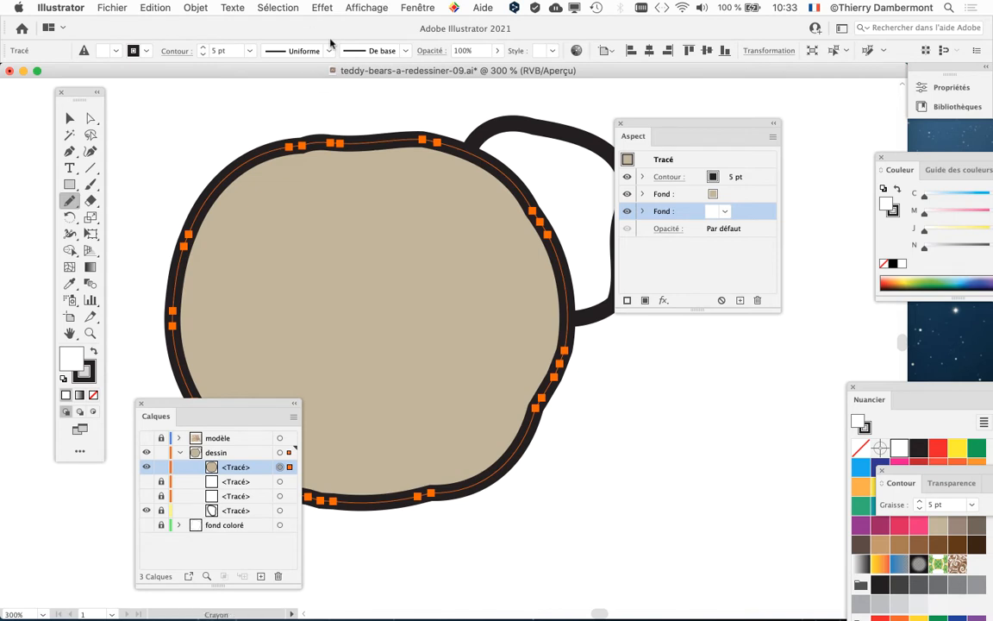
{"action": "left_click", "coordinate": [321, 7]}
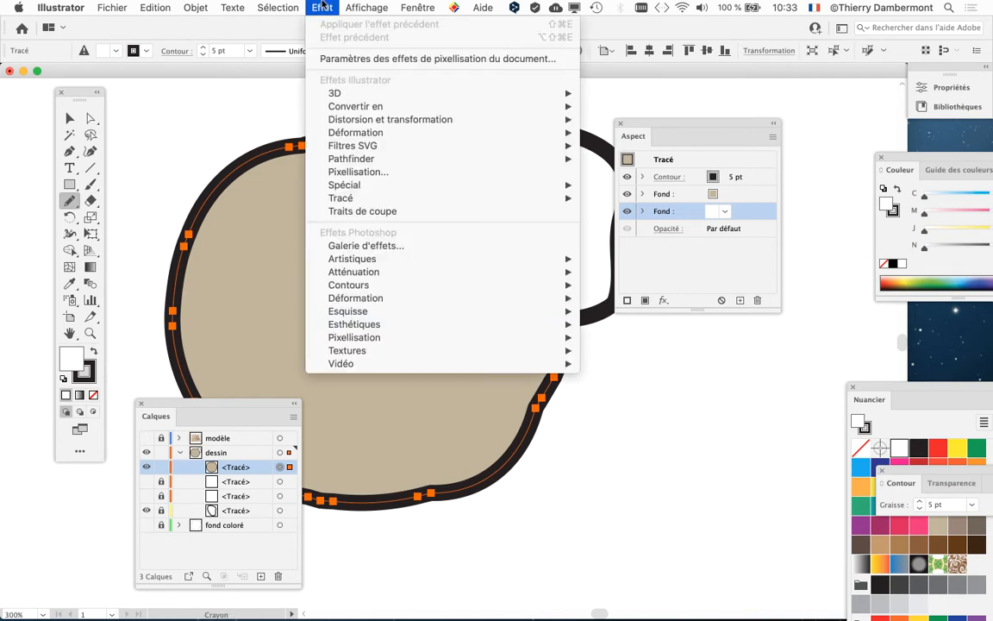
{"action": "mouse_move", "coordinate": [328, 125]}
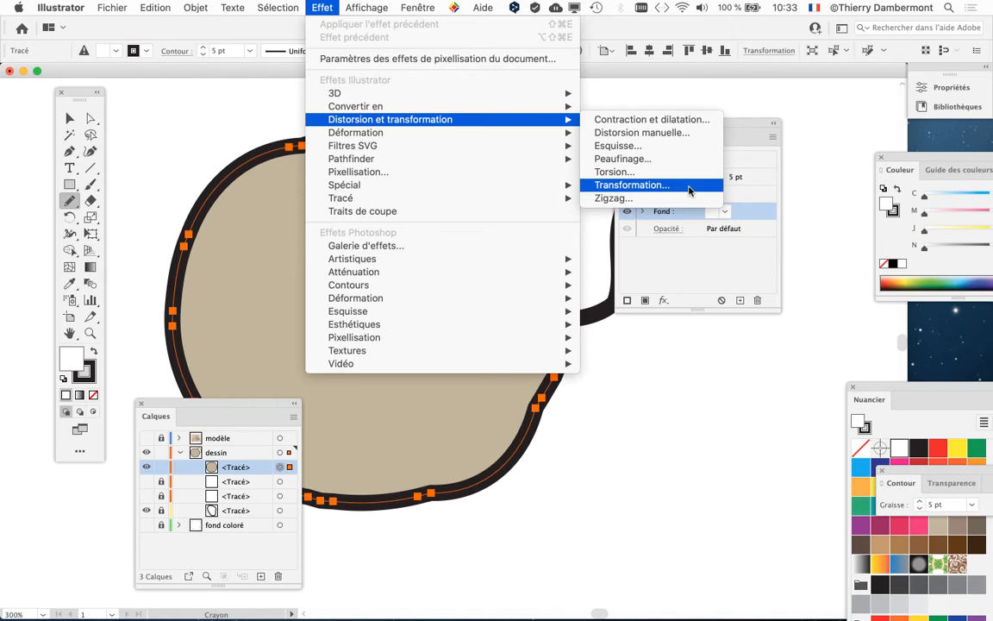
{"action": "left_click", "coordinate": [689, 187]}
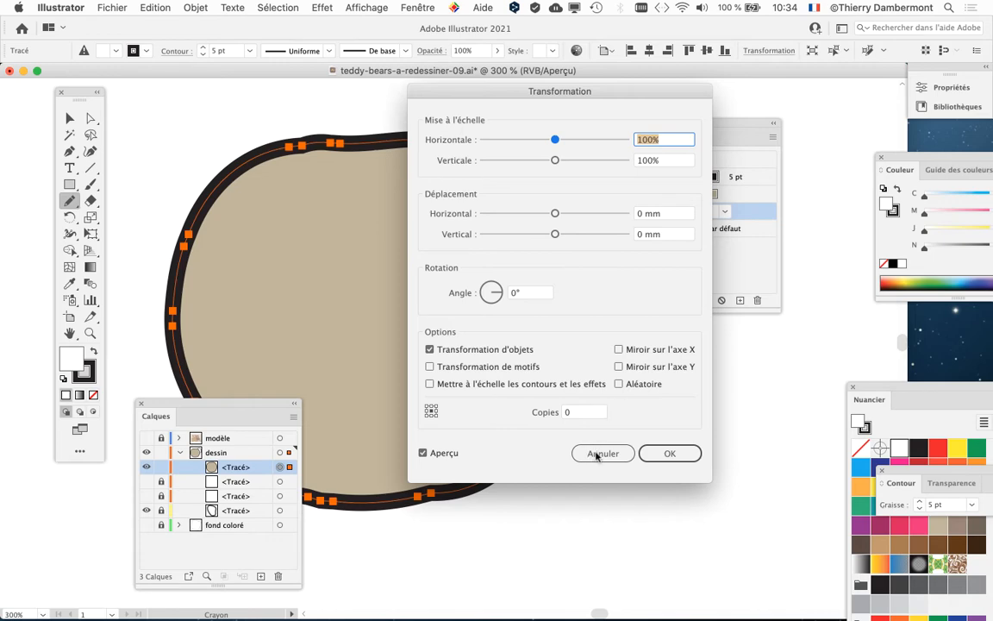
{"action": "left_click_drag", "start_coordinate": [553, 93], "coordinate": [209, 96]}
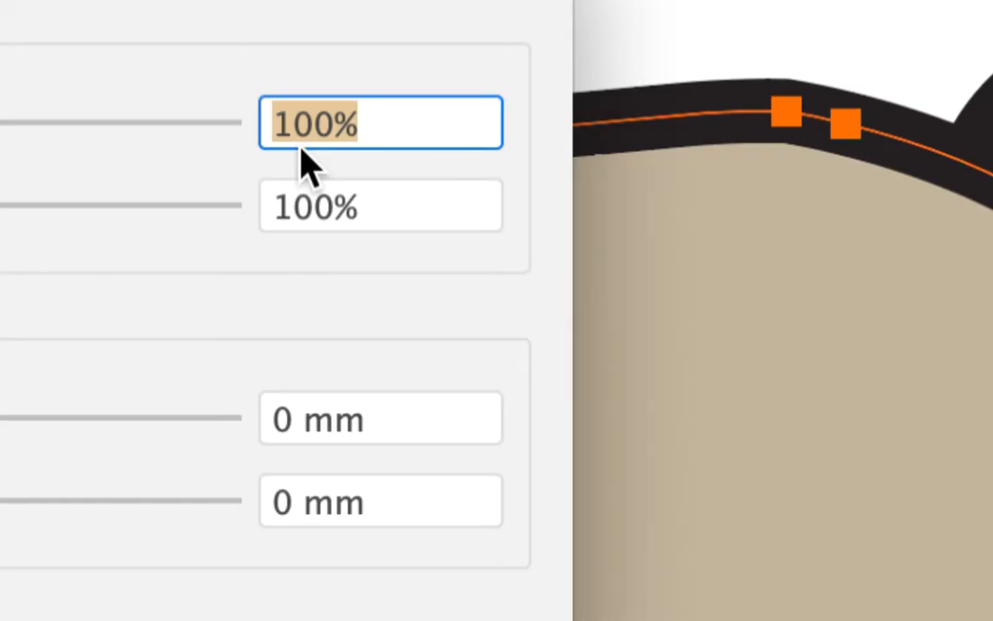
{"action": "type", "text": "105"}
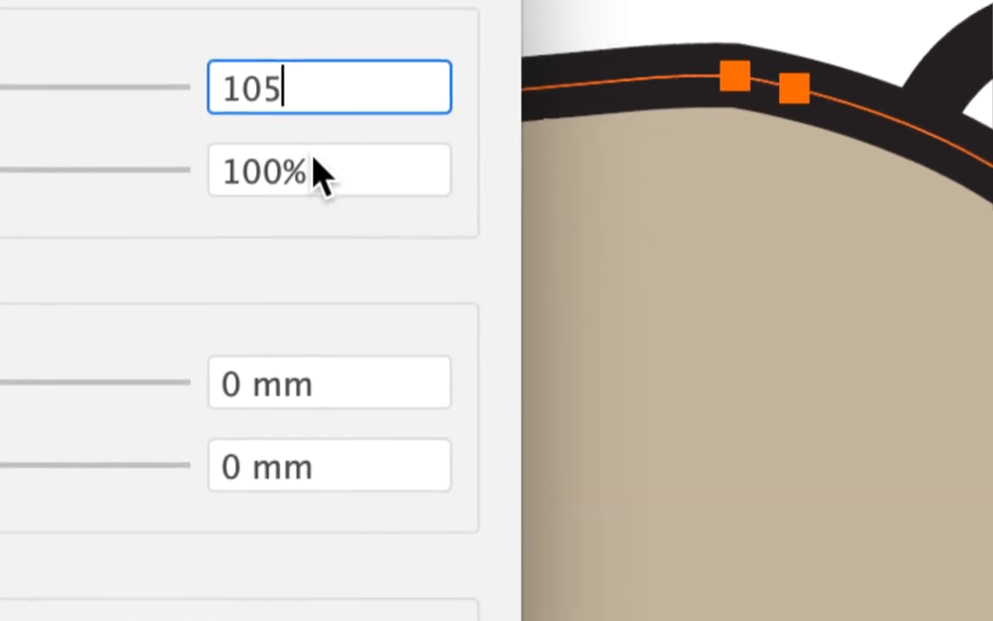
{"action": "key", "text": "Tab"}
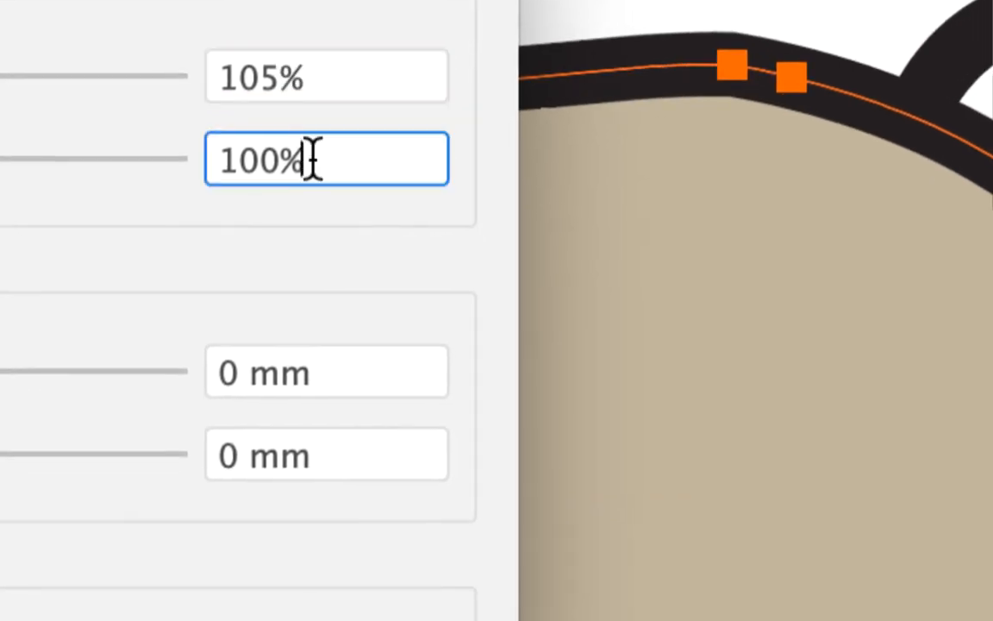
{"action": "type", "text": "105"}
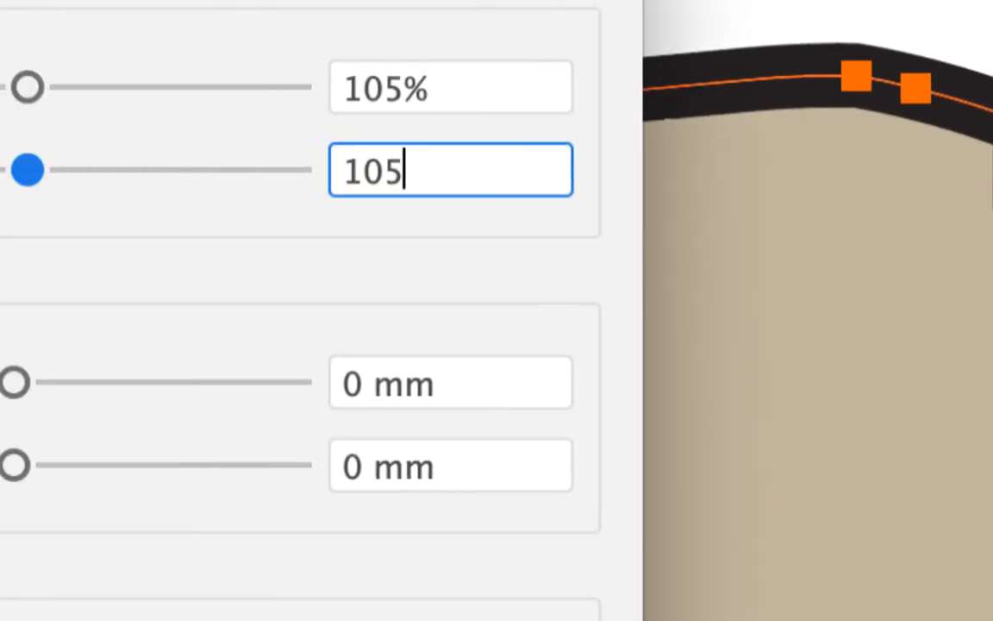
{"action": "key", "text": "Tab"}
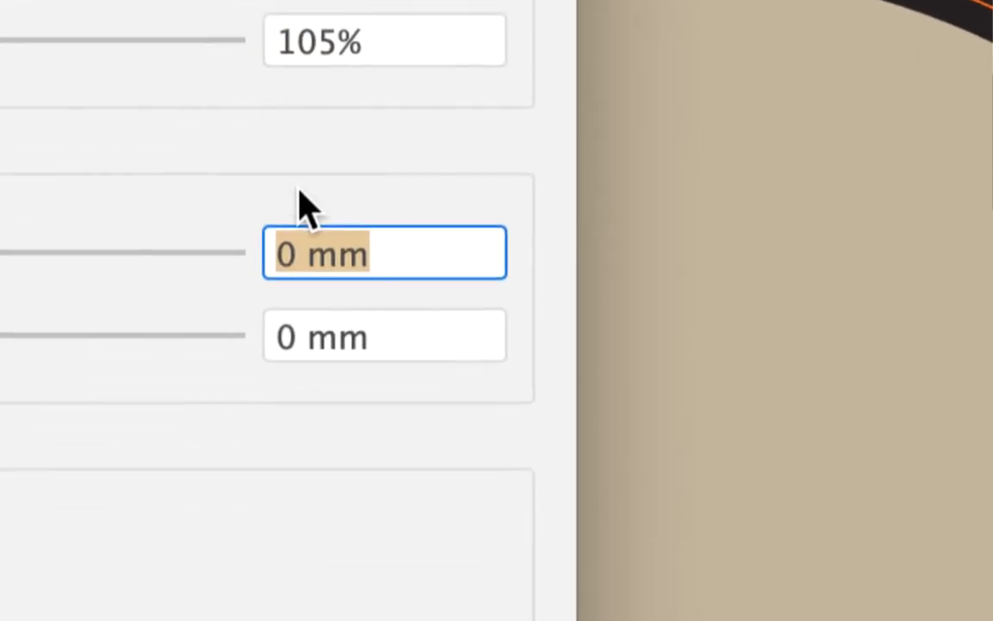
{"action": "left_click", "coordinate": [362, 428]}
{"action": "left_click", "coordinate": [402, 360]}
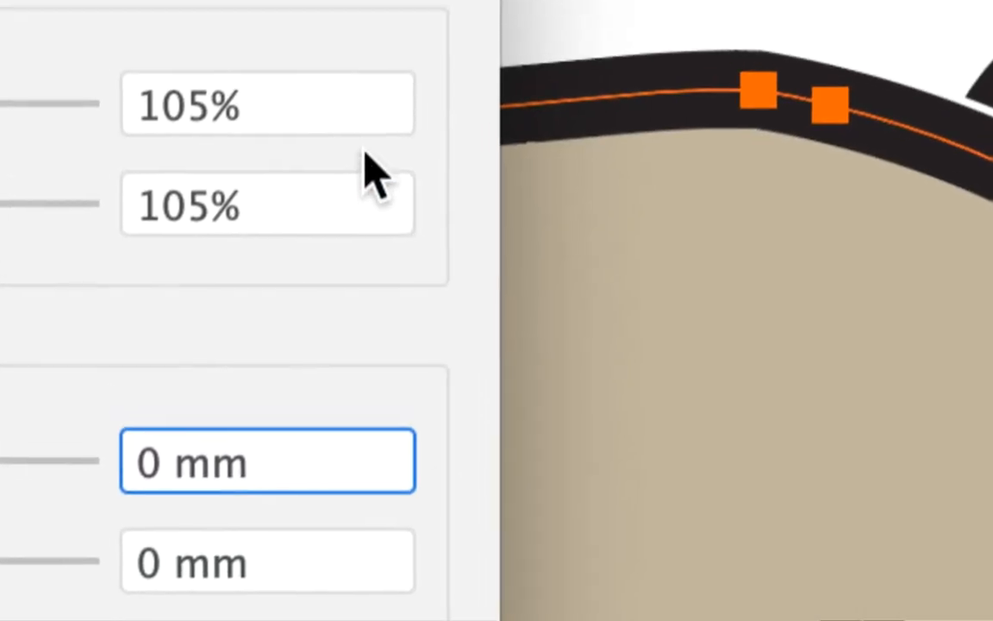
Set the horizontal and vertical scale of the Transformation effect to 110%
{"action": "left_click_drag", "start_coordinate": [354, 138], "coordinate": [320, 138]}
{"action": "type", "text": "110"}
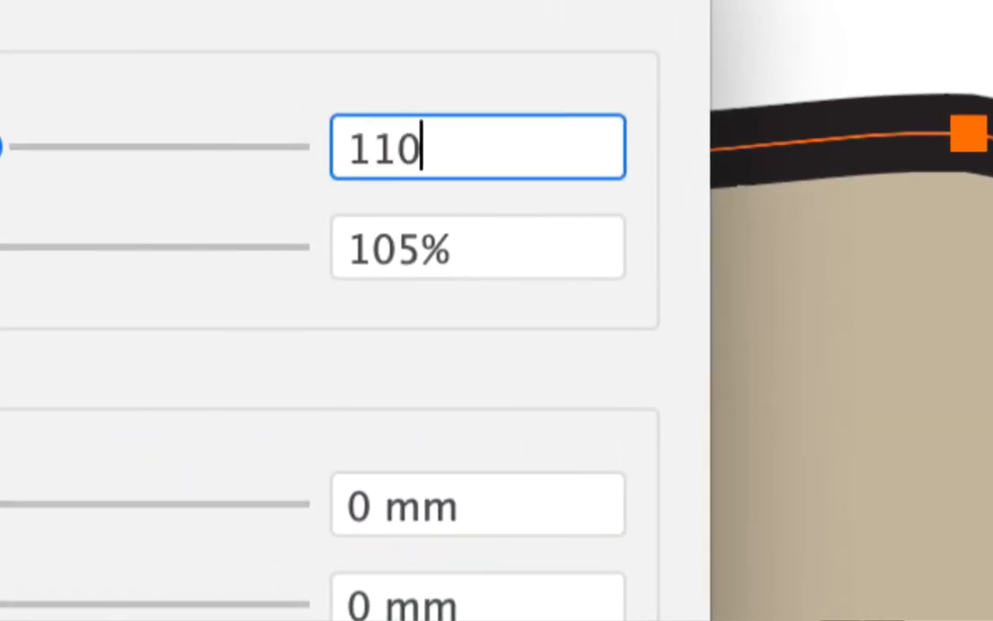
{"action": "key", "text": "Tab"}
{"action": "type", "text": "110"}
{"action": "key", "text": "Tab"}
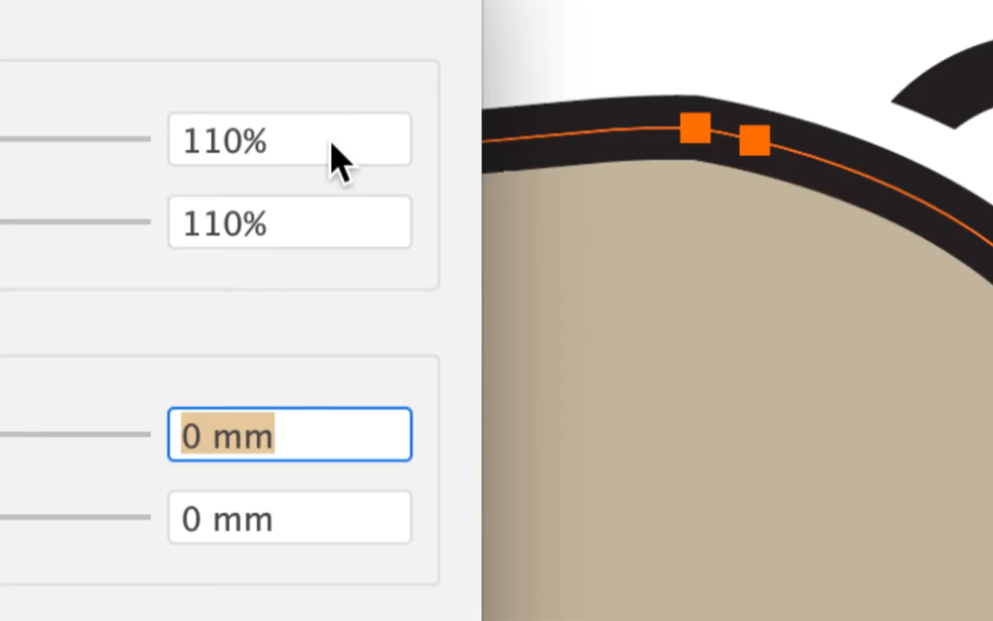
Set the Transformation effect's horizontal and vertical scale to 107% and apply it to the white fill
{"action": "left_click", "coordinate": [331, 147]}
{"action": "left_click_drag", "start_coordinate": [331, 147], "coordinate": [294, 147]}
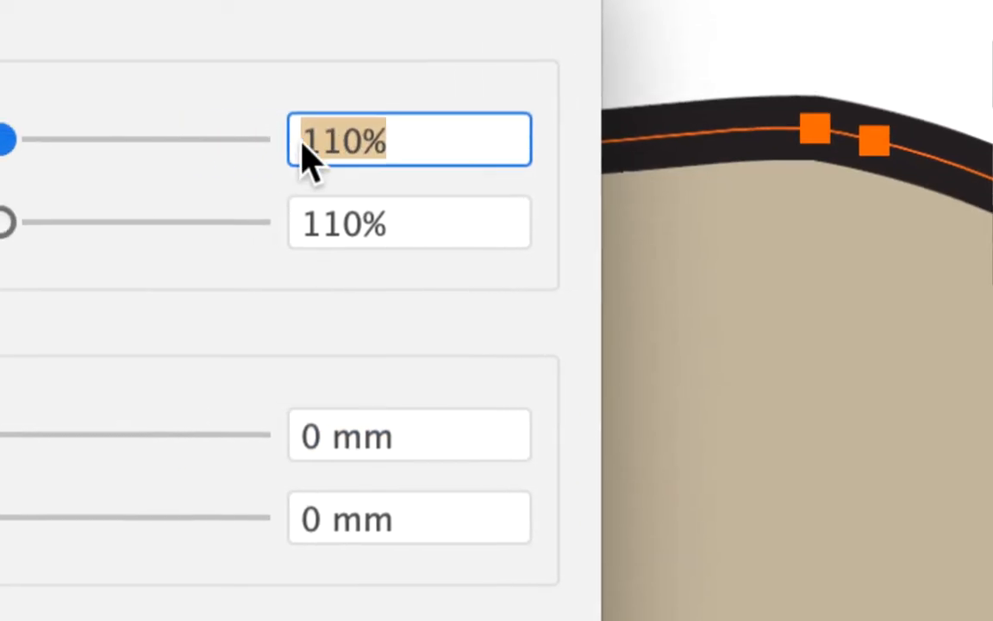
{"action": "type", "text": "10"}
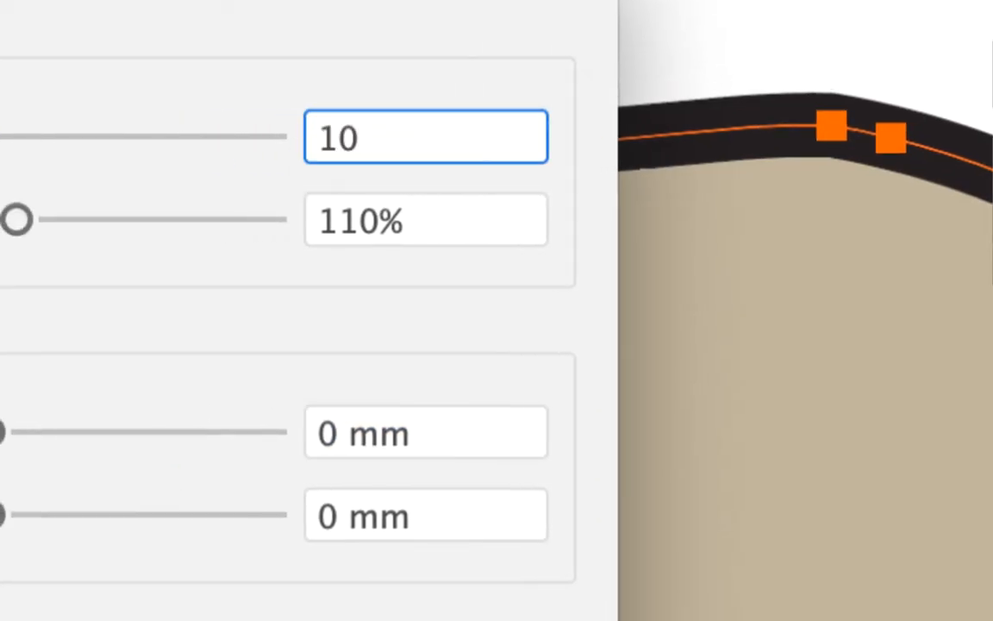
{"action": "type", "text": "7"}
{"action": "key", "text": "Tab"}
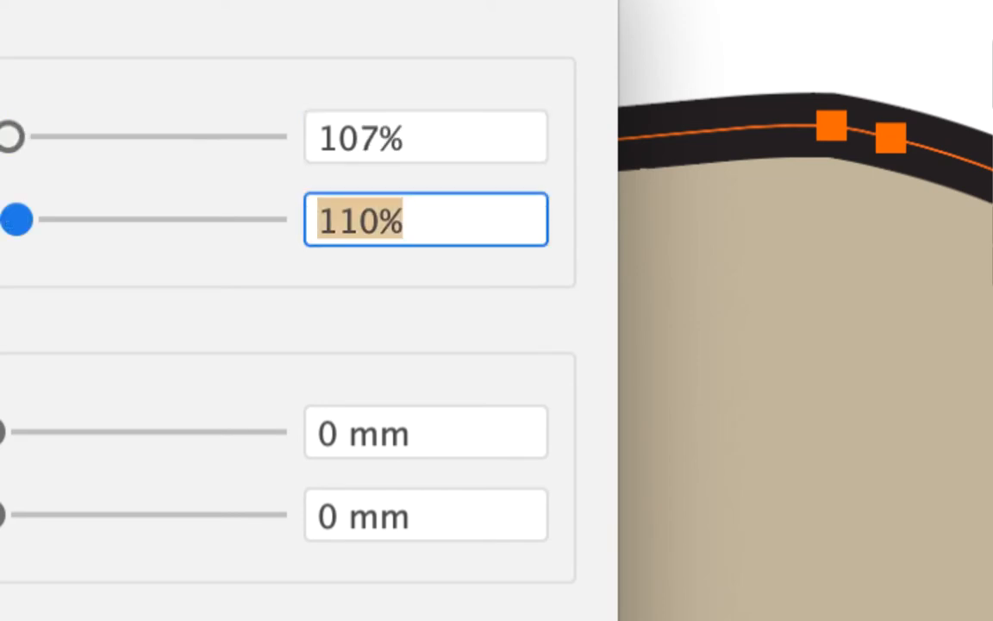
{"action": "type", "text": "107"}
{"action": "key", "text": "Tab"}
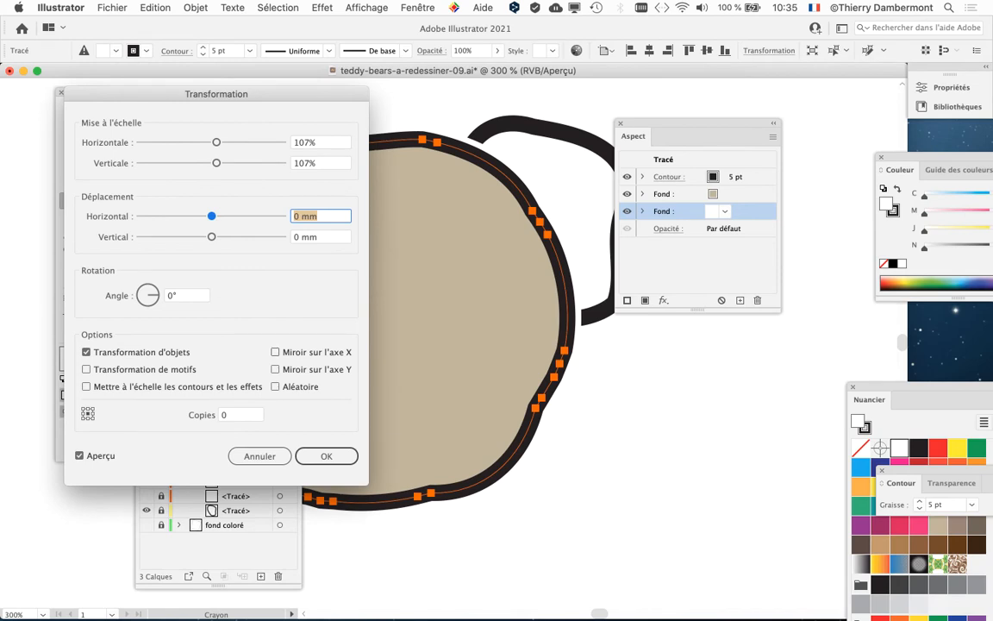
{"action": "key", "text": "Return"}
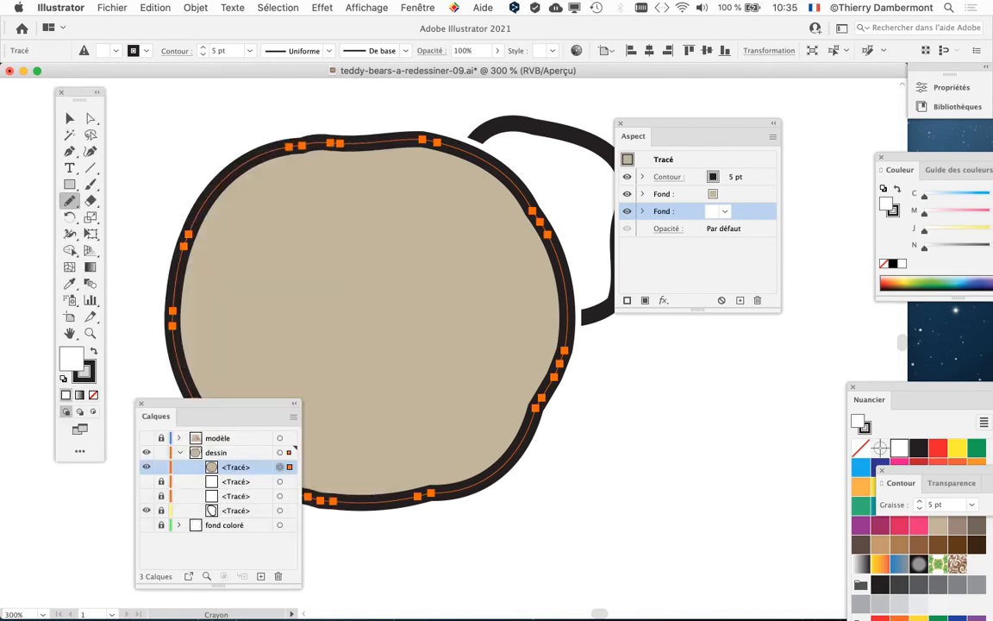
Move the Aspect panel clear of the ear shape and enlarge it
{"action": "left_click_drag", "start_coordinate": [689, 123], "coordinate": [736, 105]}
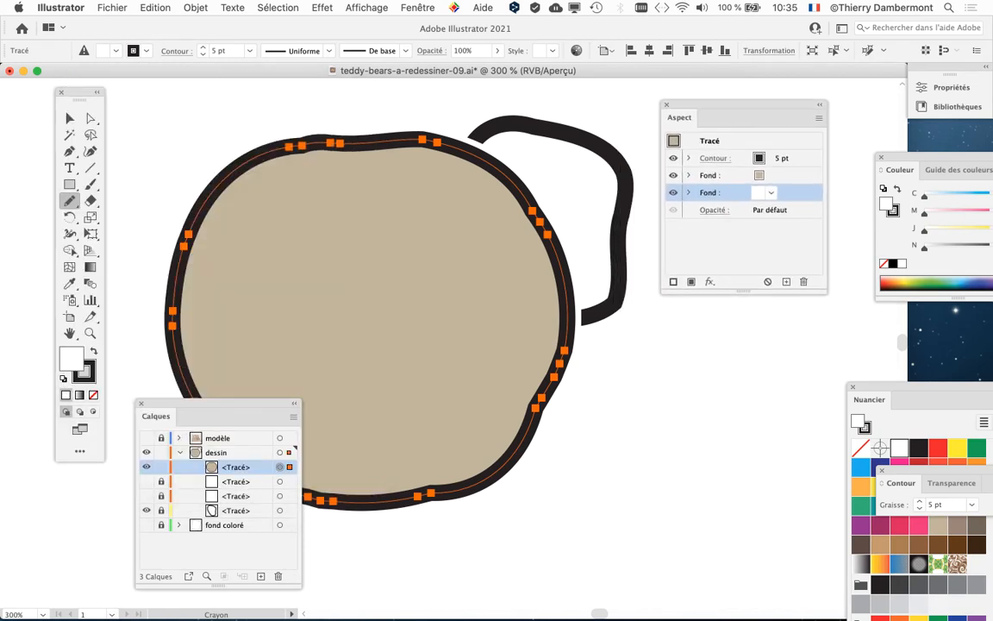
{"action": "left_click_drag", "start_coordinate": [826, 292], "coordinate": [853, 307]}
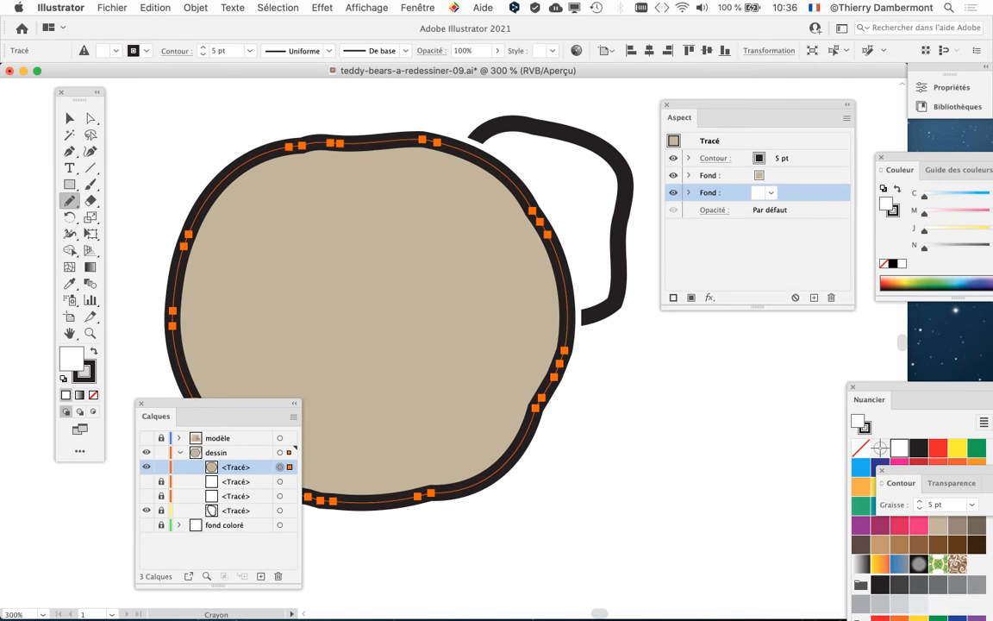
{"action": "left_click_drag", "start_coordinate": [758, 105], "coordinate": [739, 101]}
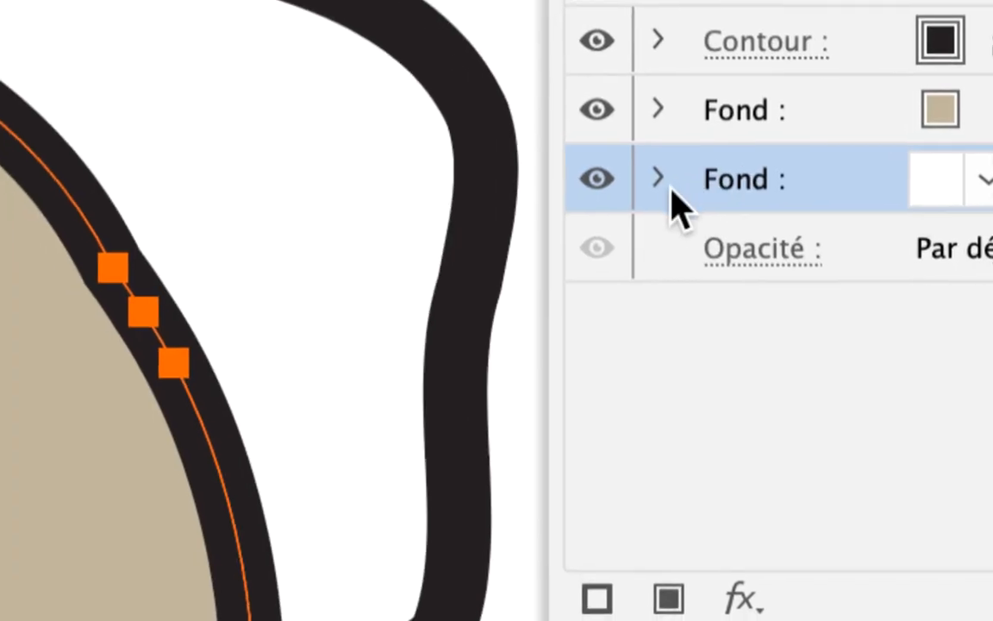
Reopen the Transformation effect of the lower white fill and set its horizontal and vertical scale to 109%
{"action": "left_click", "coordinate": [668, 184]}
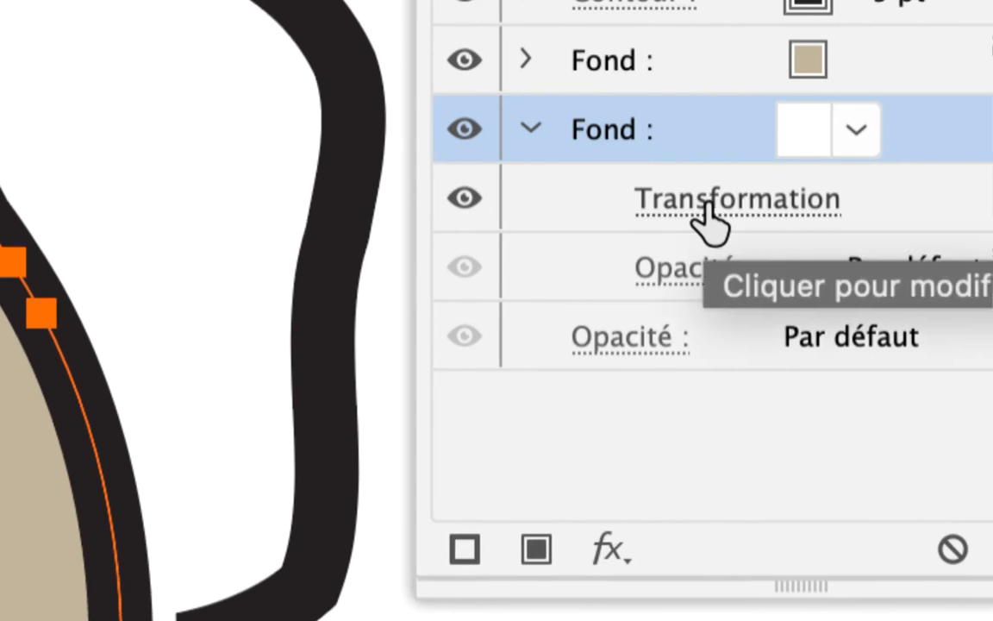
{"action": "left_click", "coordinate": [715, 205]}
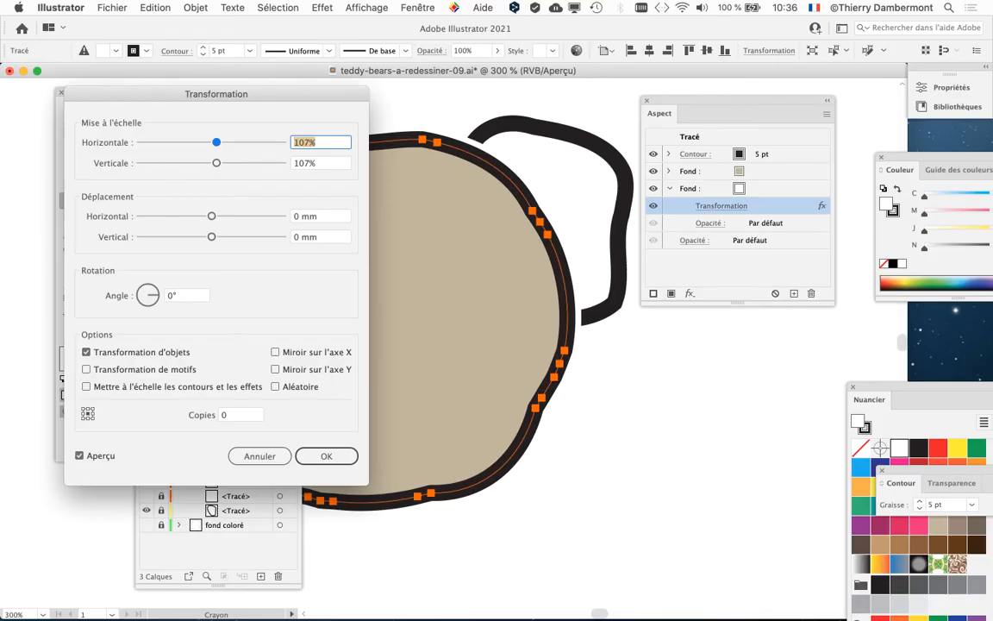
{"action": "left_click_drag", "start_coordinate": [216, 94], "coordinate": [266, 60]}
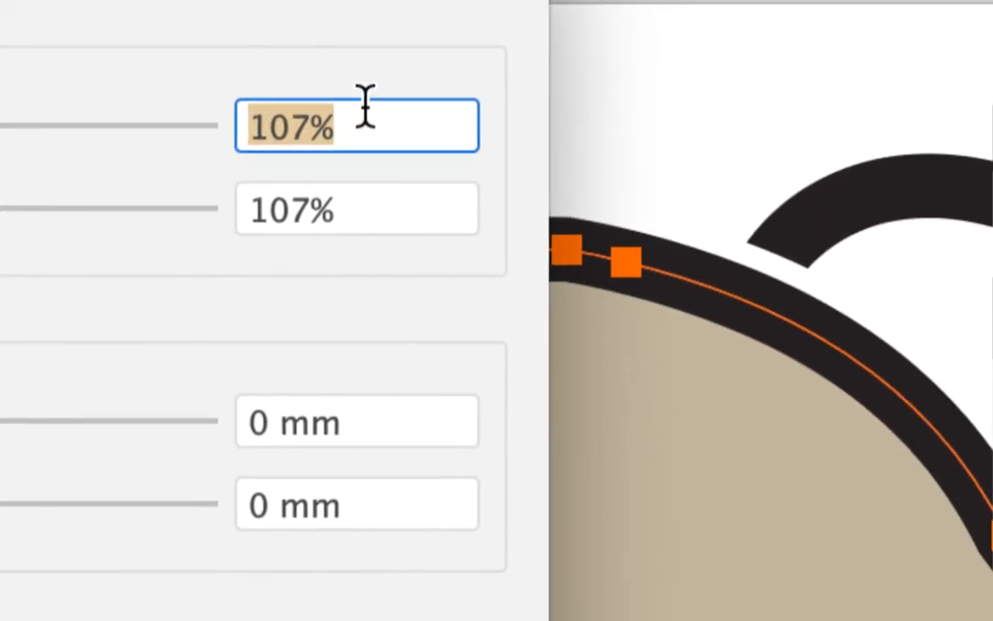
{"action": "type", "text": "109"}
{"action": "key", "text": "Tab"}
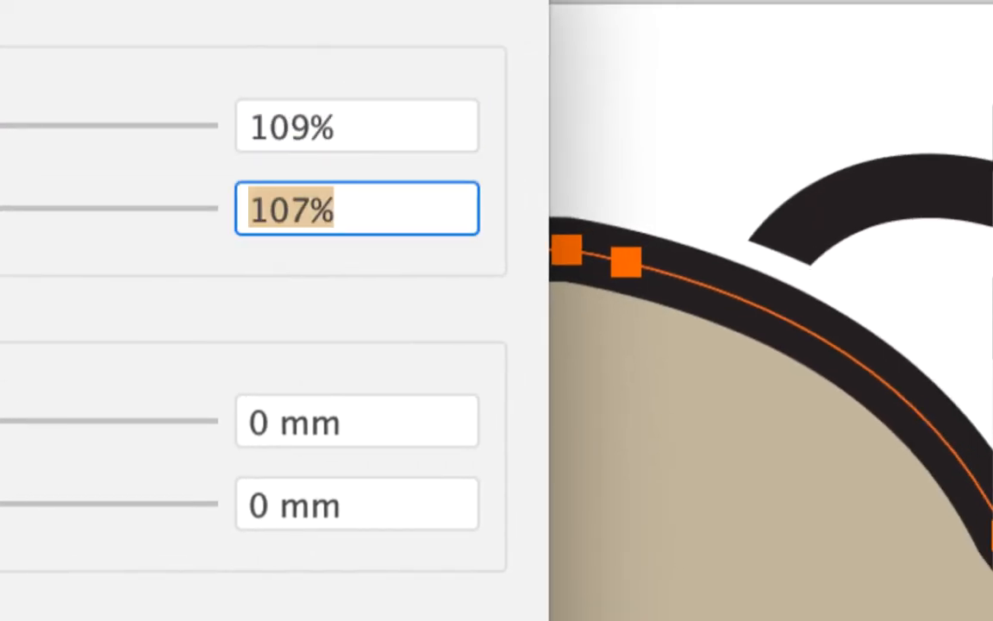
{"action": "type", "text": "109"}
{"action": "key", "text": "Tab"}
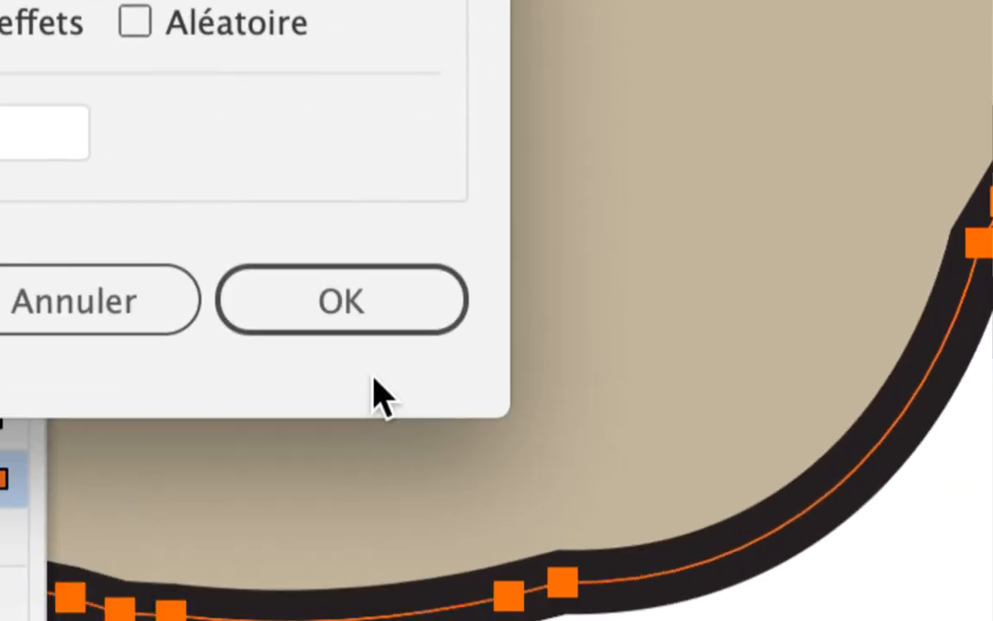
{"action": "left_click", "coordinate": [372, 359]}
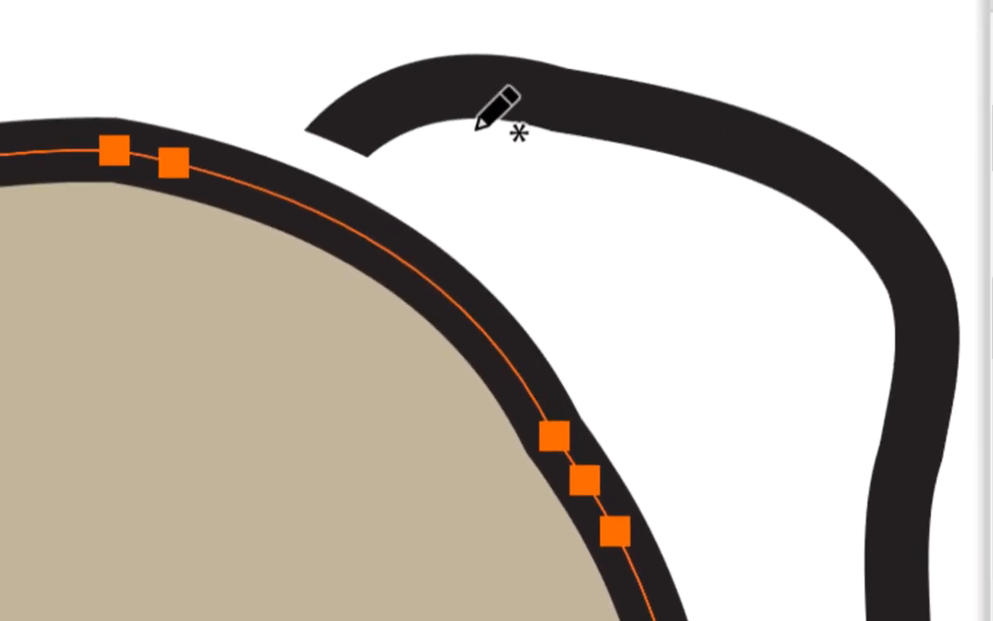
Move the Aspect and Calques panels clear of the drawing and show the fond coloré layer
{"action": "key", "text": "v"}
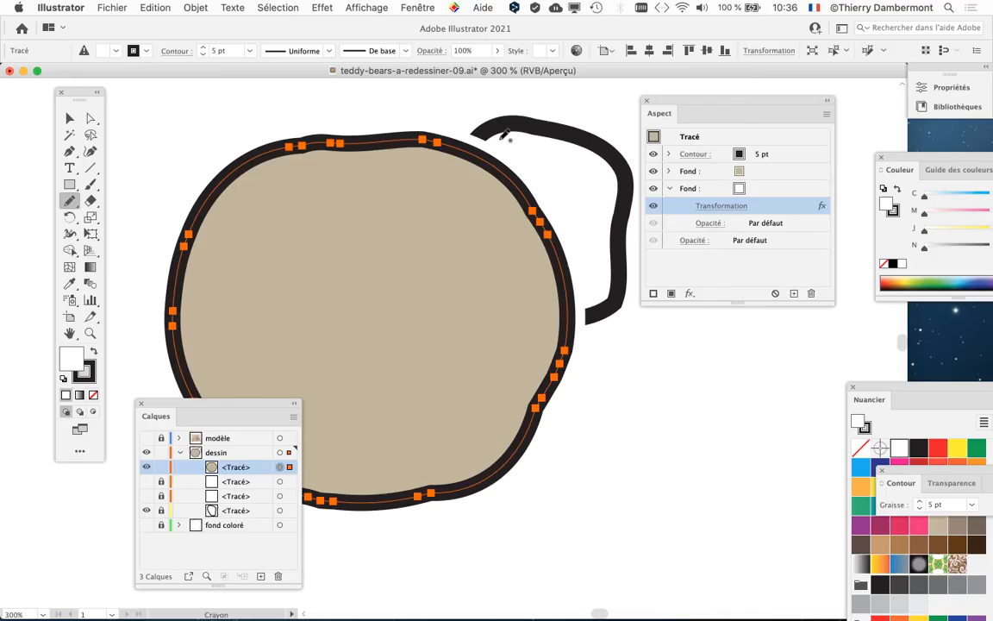
{"action": "left_click_drag", "start_coordinate": [698, 103], "coordinate": [897, 97]}
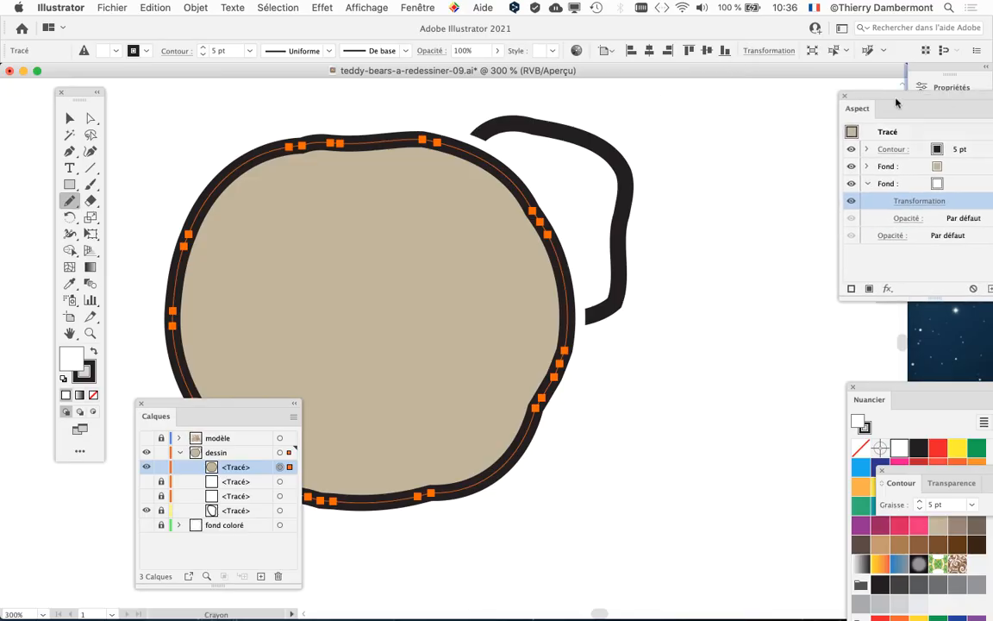
{"action": "left_click_drag", "start_coordinate": [184, 408], "coordinate": [676, 85]}
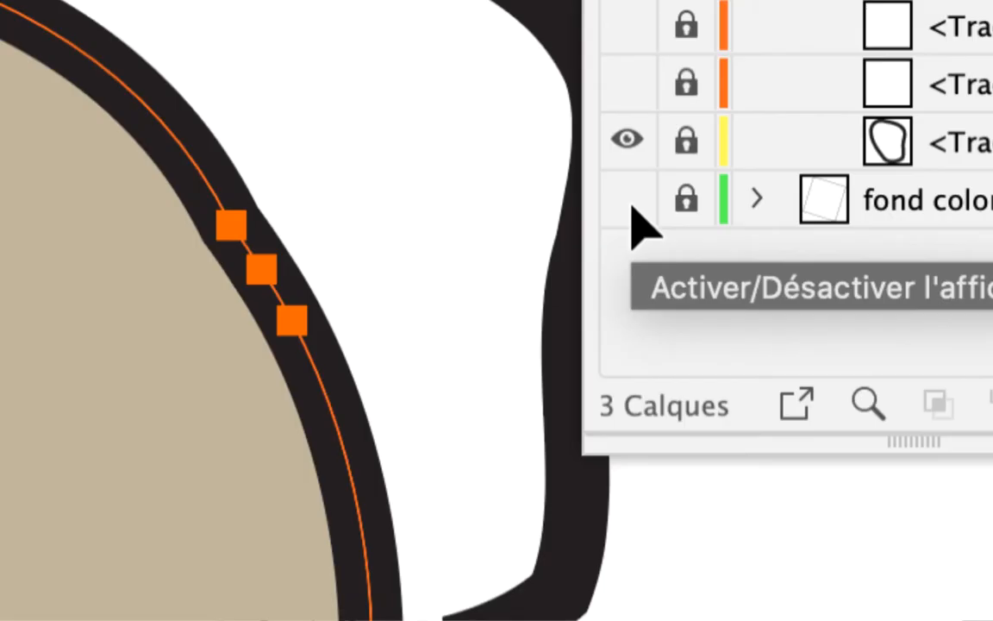
{"action": "left_click", "coordinate": [631, 205]}
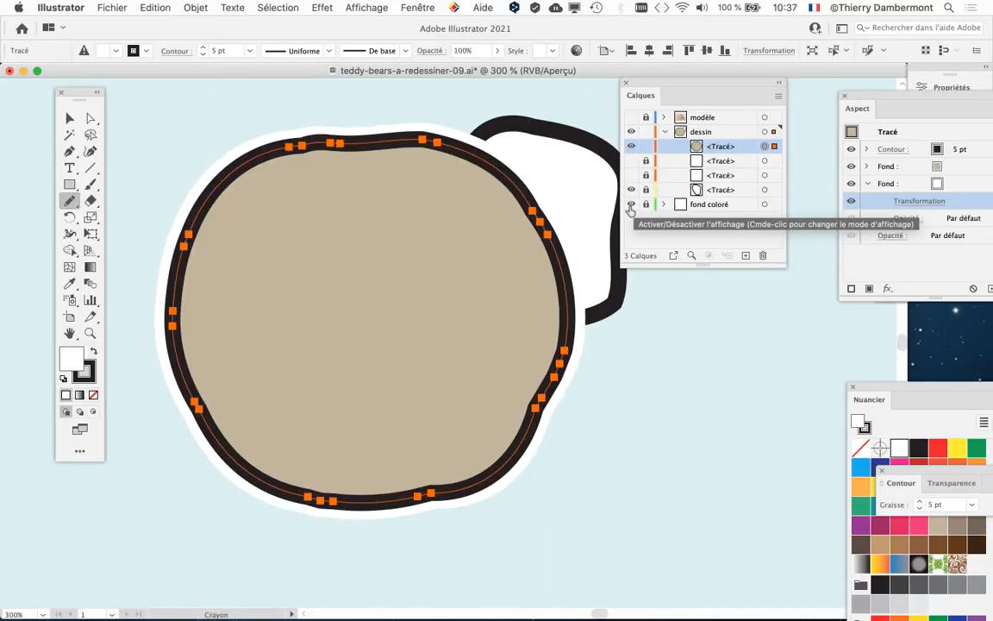
{"action": "left_click", "coordinate": [631, 203]}
{"action": "left_click", "coordinate": [631, 203]}
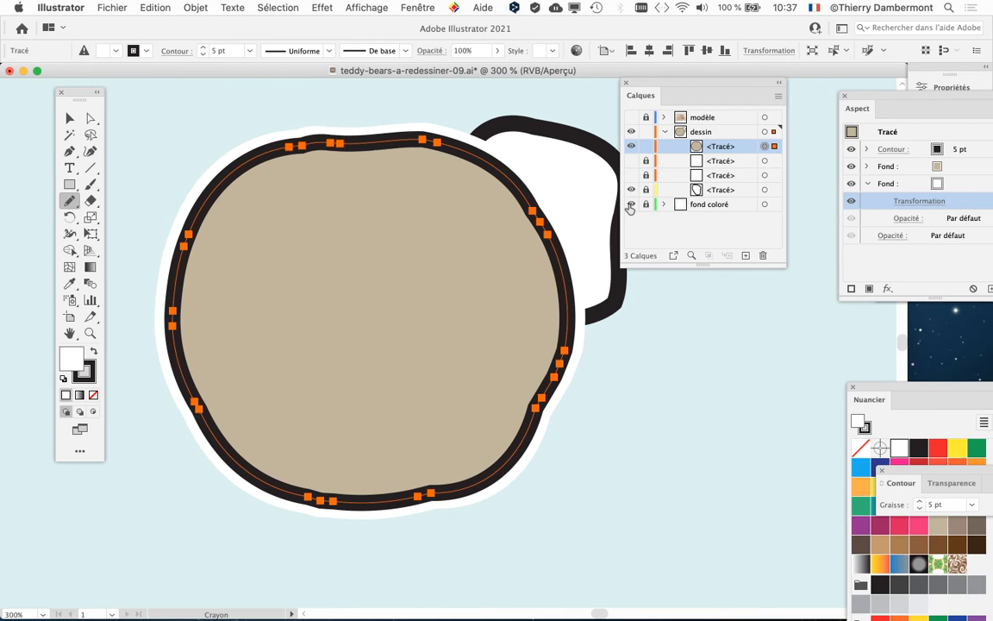
{"action": "left_click_drag", "start_coordinate": [655, 97], "coordinate": [722, 109]}
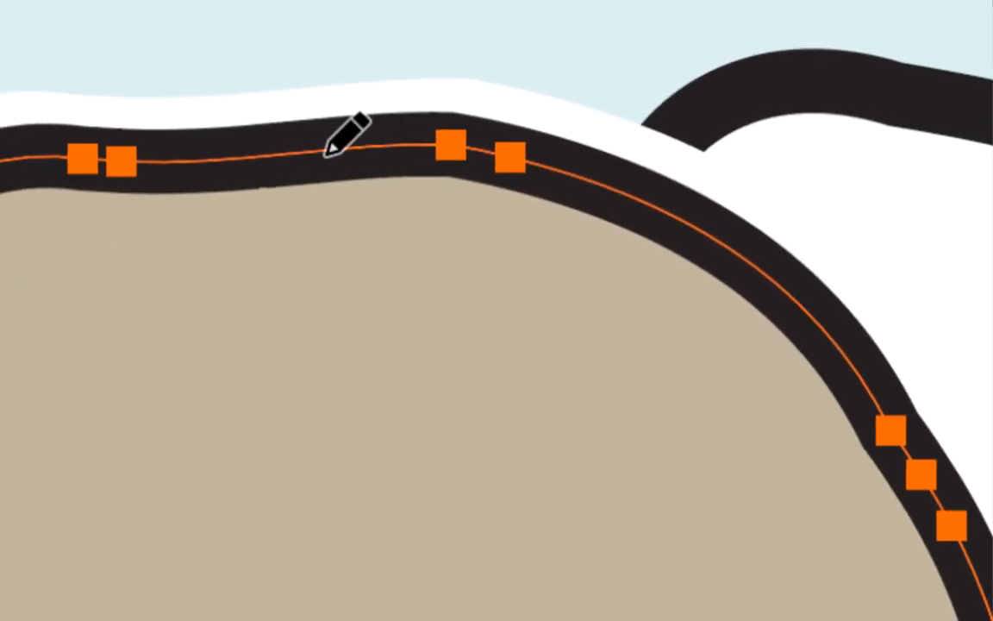
Redraw the upper part and both sides of the round path's outline freehand with the Pencil tool, giving it a flatter upper edge
{"action": "mouse_move", "coordinate": [330, 156]}
{"action": "left_mouse_down"}
{"action": "mouse_move", "coordinate": [399, 183]}
{"action": "mouse_move", "coordinate": [461, 228]}
{"action": "mouse_move", "coordinate": [470, 282]}
{"action": "left_mouse_up"}
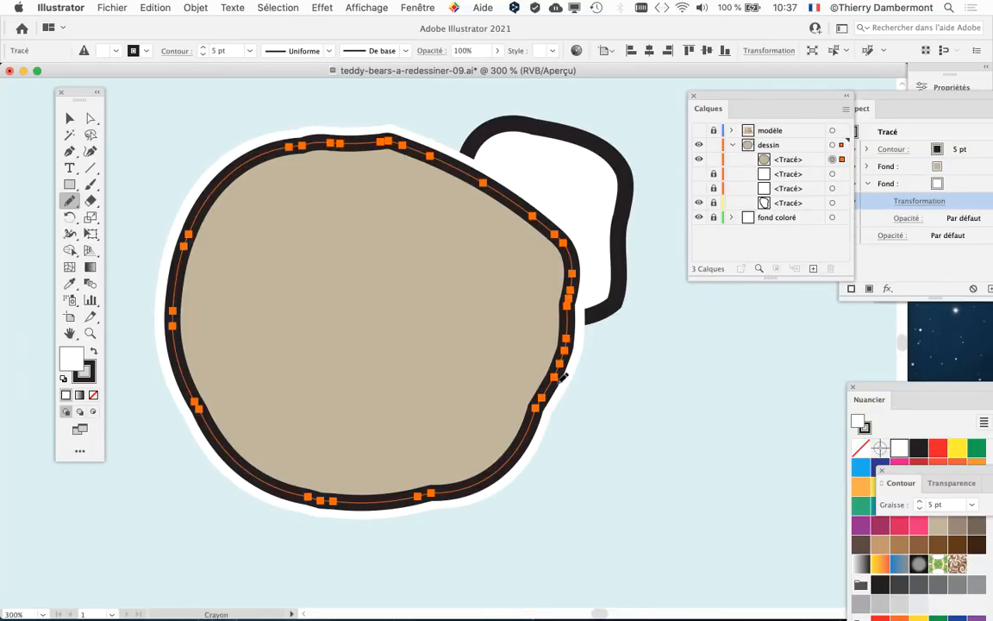
{"action": "mouse_move", "coordinate": [584, 319]}
{"action": "left_mouse_down"}
{"action": "mouse_move", "coordinate": [571, 160]}
{"action": "mouse_move", "coordinate": [356, 125]}
{"action": "mouse_move", "coordinate": [205, 143]}
{"action": "mouse_move", "coordinate": [149, 215]}
{"action": "mouse_move", "coordinate": [155, 306]}
{"action": "left_mouse_up"}
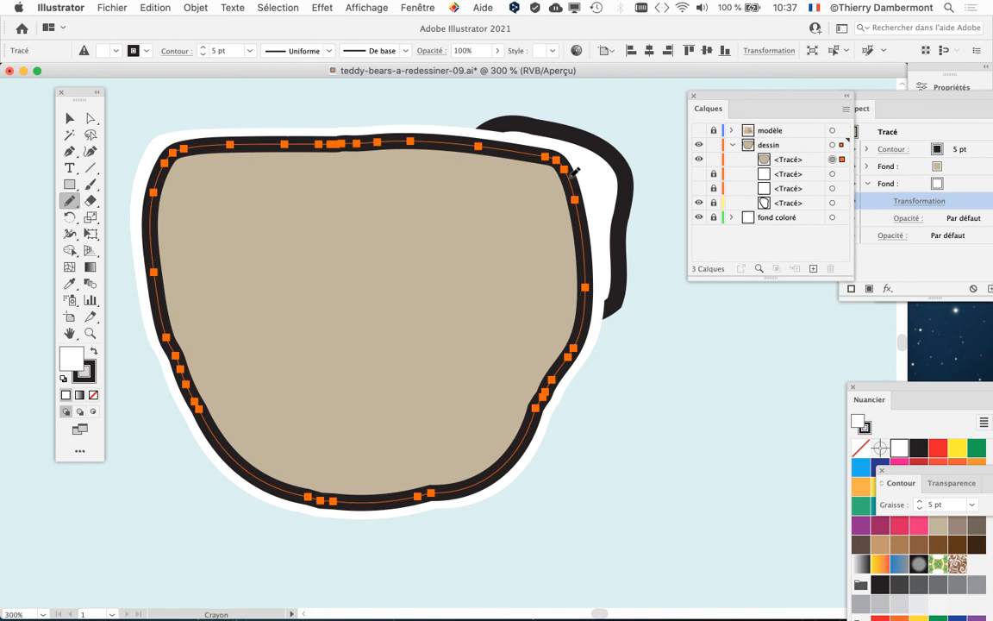
{"action": "mouse_move", "coordinate": [414, 135]}
{"action": "left_mouse_down"}
{"action": "mouse_move", "coordinate": [579, 265]}
{"action": "mouse_move", "coordinate": [590, 306]}
{"action": "mouse_move", "coordinate": [556, 371]}
{"action": "mouse_move", "coordinate": [537, 150]}
{"action": "mouse_move", "coordinate": [498, 136]}
{"action": "mouse_move", "coordinate": [371, 133]}
{"action": "left_mouse_up"}
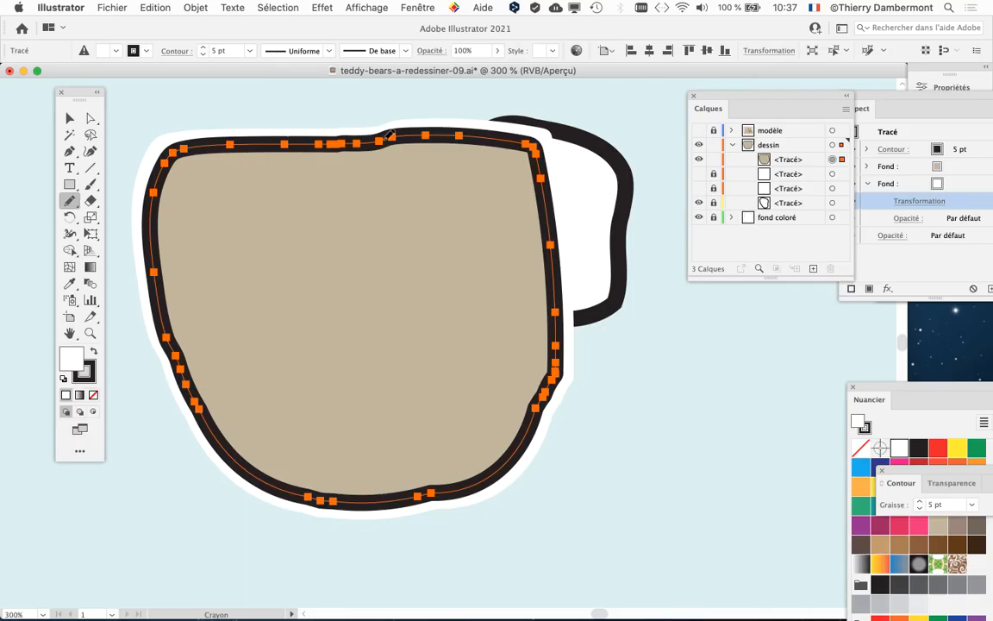
Undo the freehand Pencil edits to restore the round head path's outline, and collapse the dessin layer
{"action": "key", "text": "super+z"}
{"action": "key", "text": "super+z"}
{"action": "key", "text": "super+z"}
{"action": "key", "text": "super+z"}
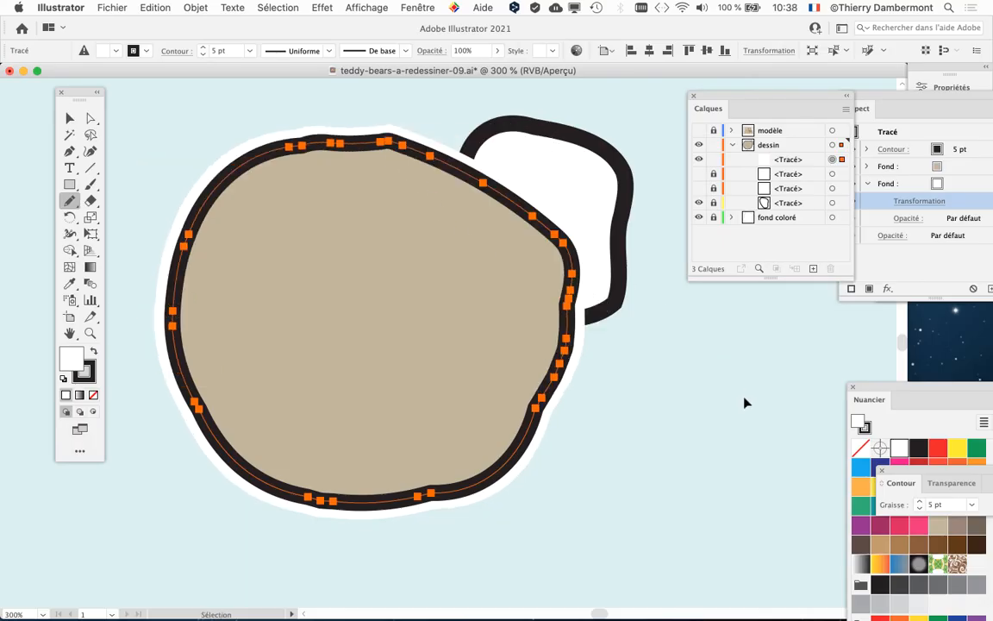
{"action": "key", "text": "super+z"}
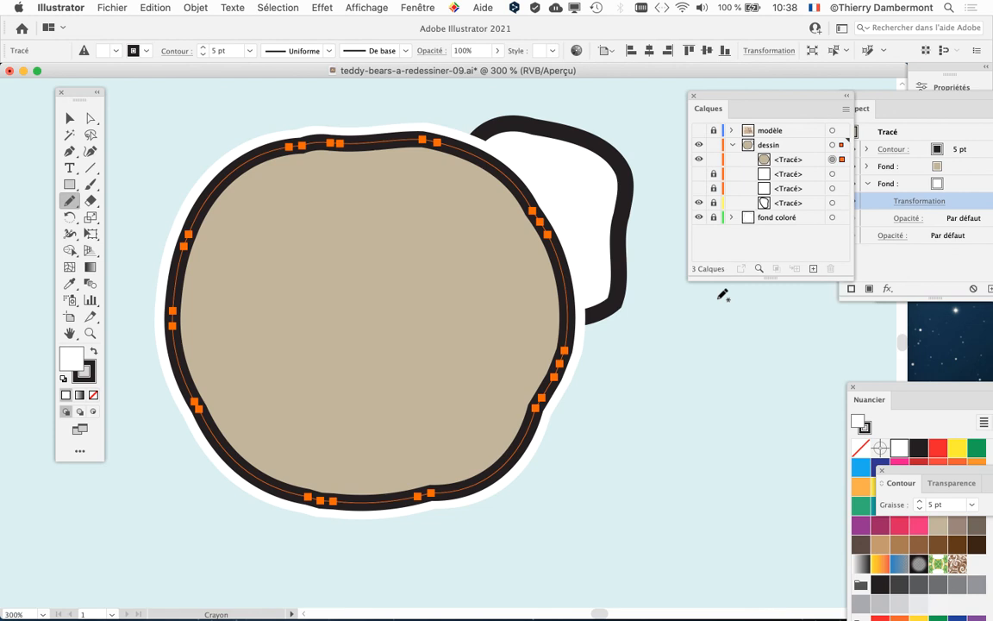
{"action": "left_click", "coordinate": [731, 144]}
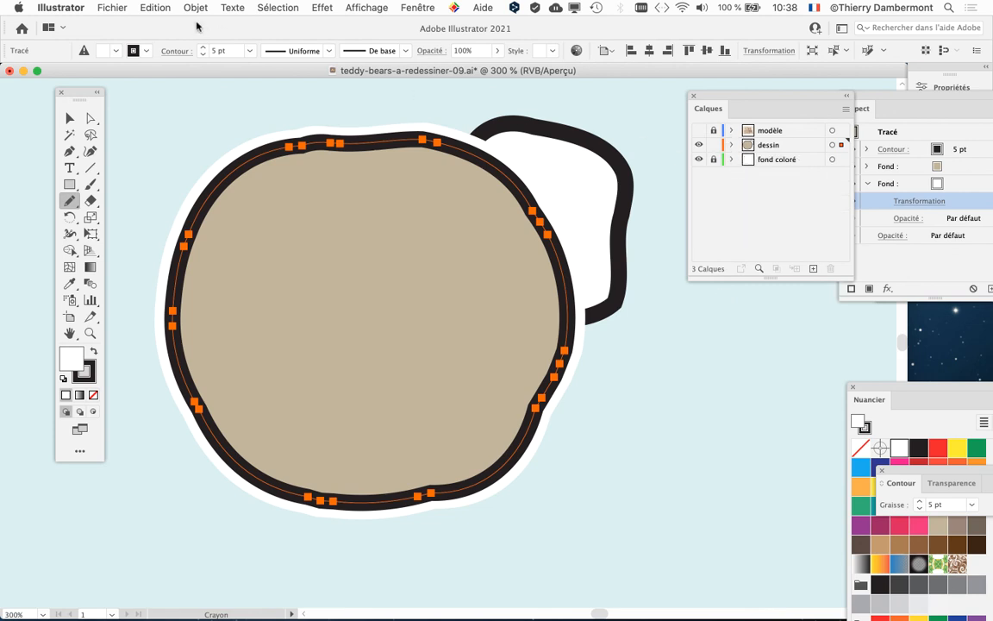
Save the drawing as a new numbered version of the teddy-bears-a-redessiner file in the teddy bear 4 folder
{"action": "left_click", "coordinate": [120, 8]}
{"action": "left_click", "coordinate": [144, 137]}
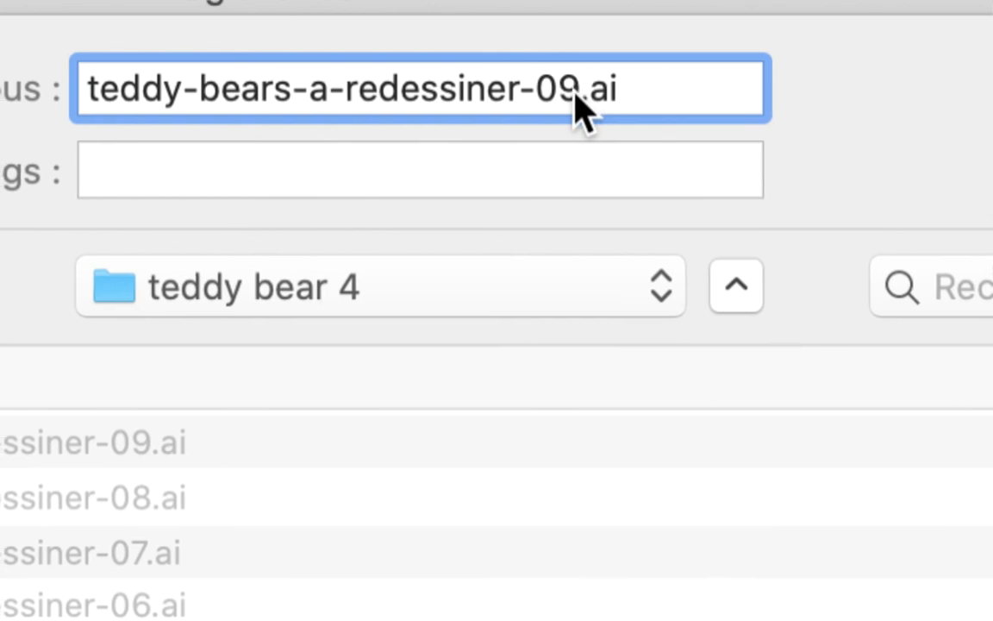
{"action": "double_click", "coordinate": [543, 88]}
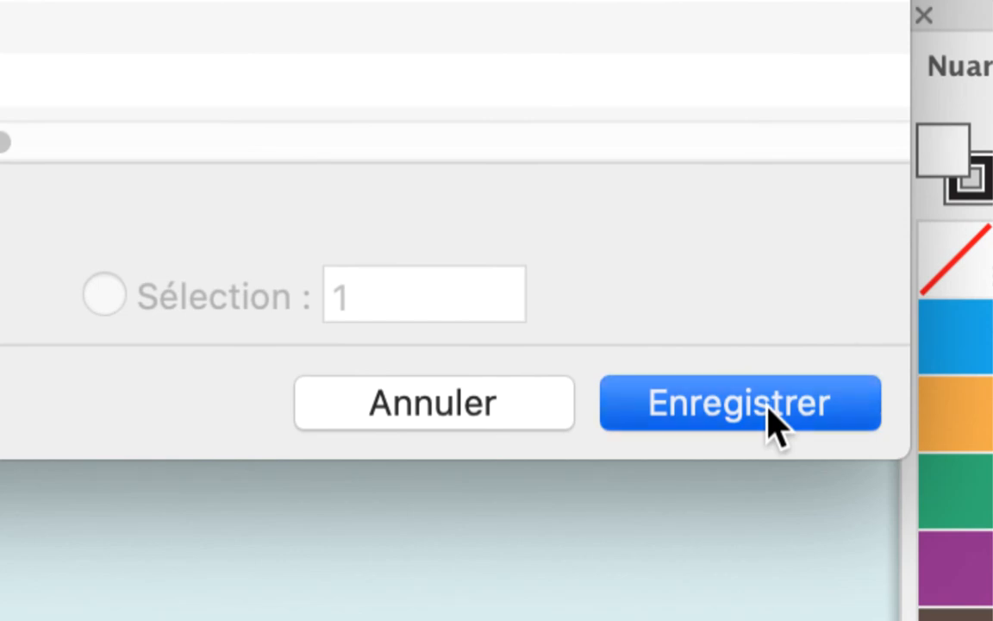
{"action": "left_click", "coordinate": [767, 423]}
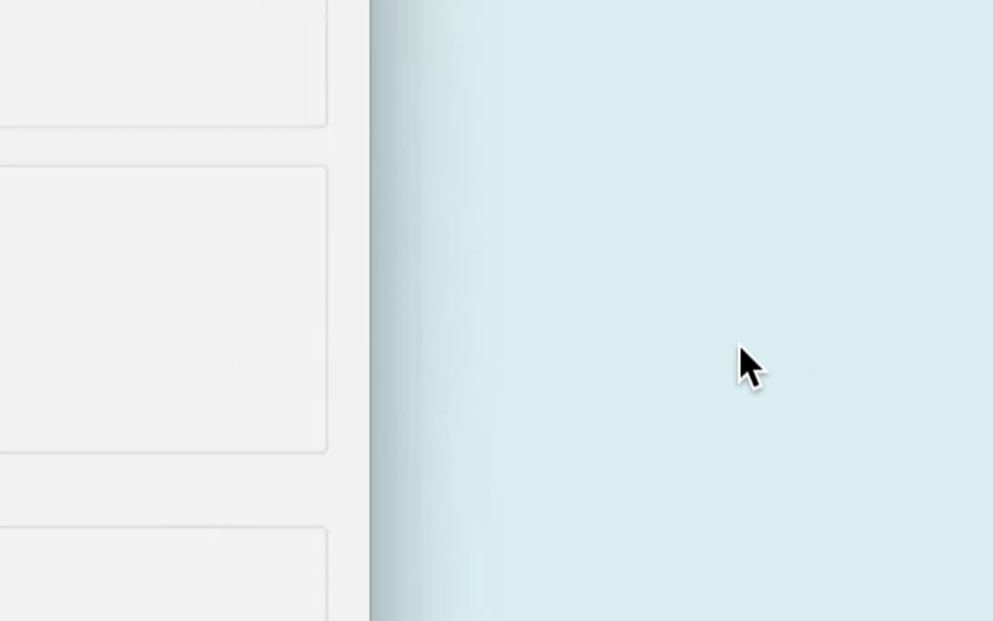